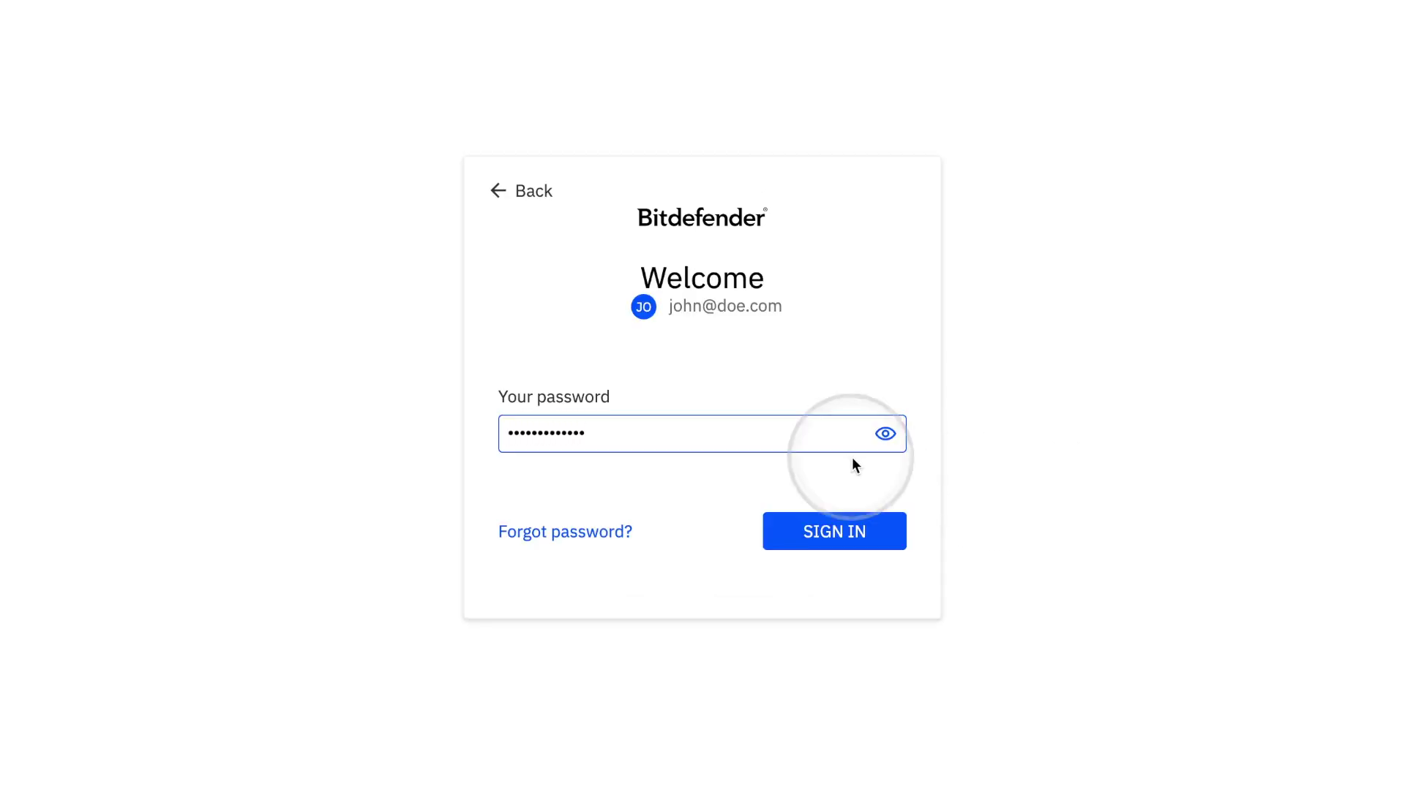
Sign in to the Bitdefender account from the Welcome screen with the entered password.
{"action": "left_click", "coordinate": [834, 538]}
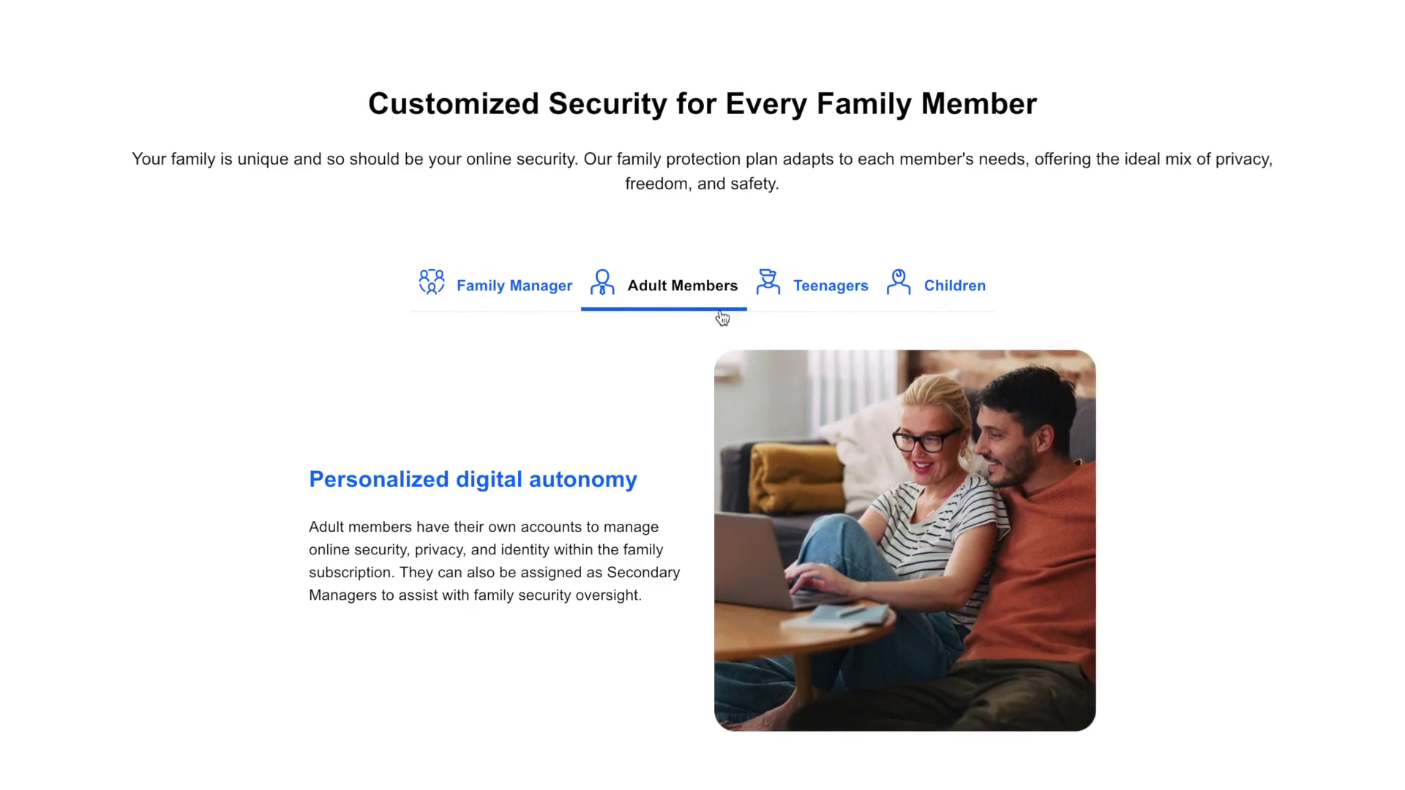
Browse the Teenagers and Children plan tabs, then switch pricing to Family plans.
{"action": "left_click", "coordinate": [822, 307]}
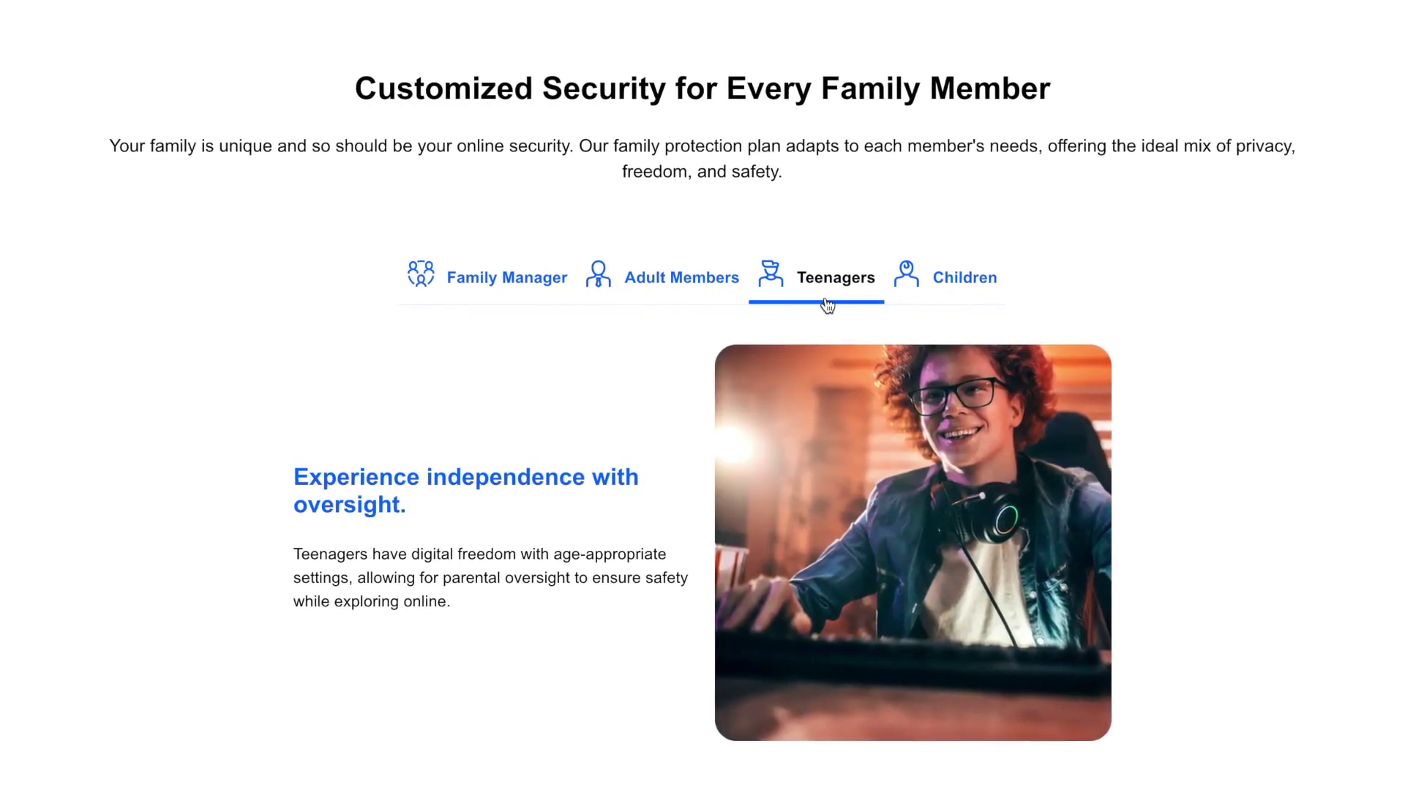
{"action": "left_click", "coordinate": [946, 302]}
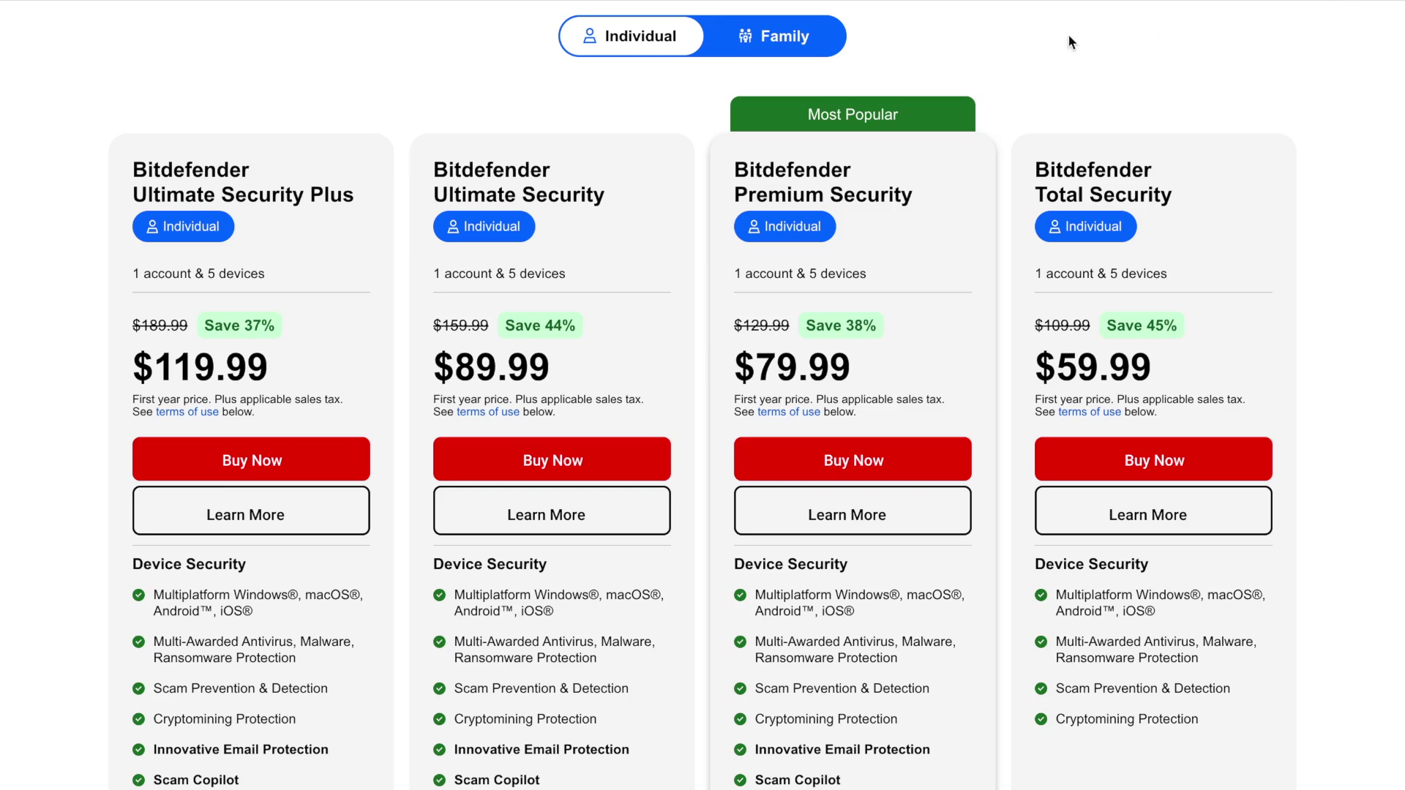
{"action": "left_click", "coordinate": [790, 53]}
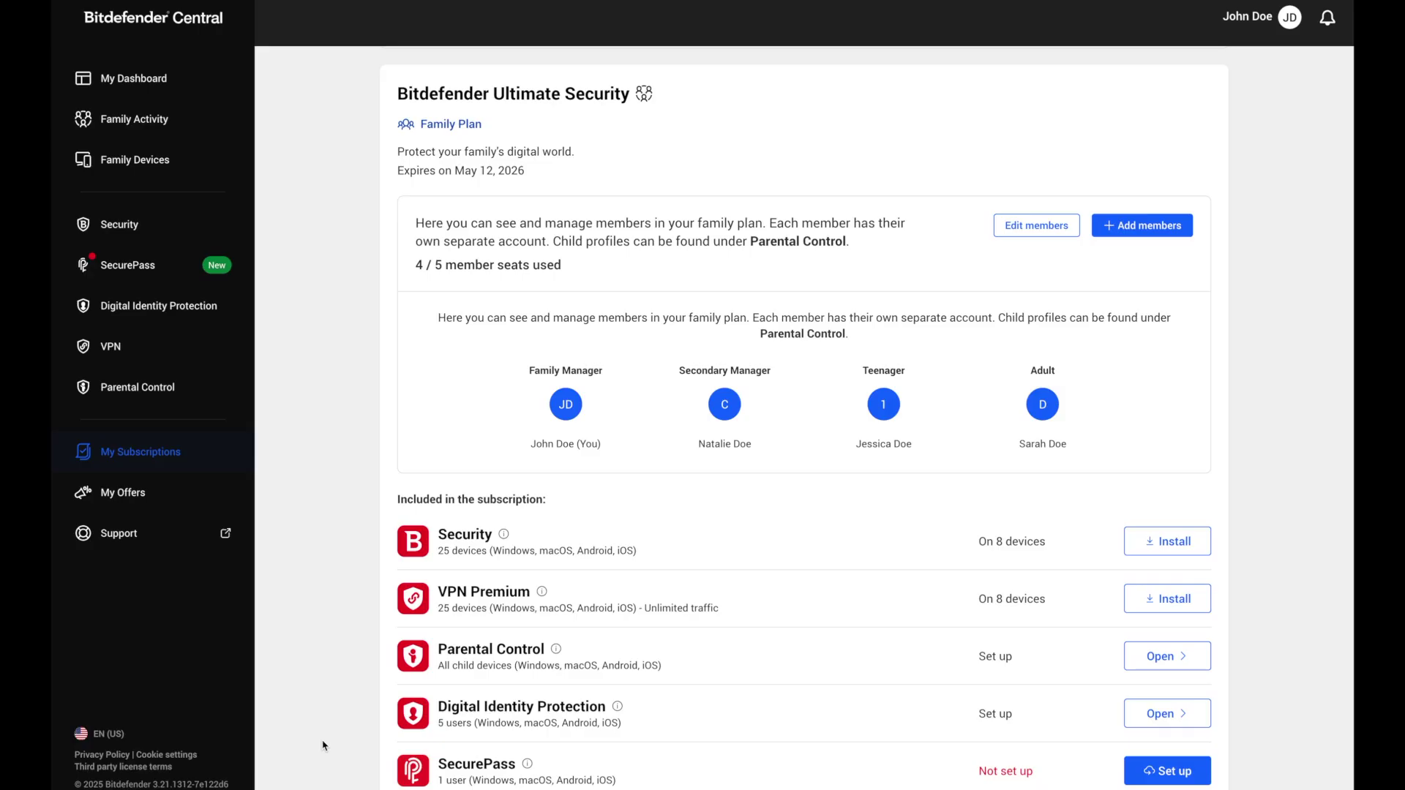
{"action": "scroll", "coordinate": [326, 743], "scroll_direction": "down", "scroll_amount": 1}
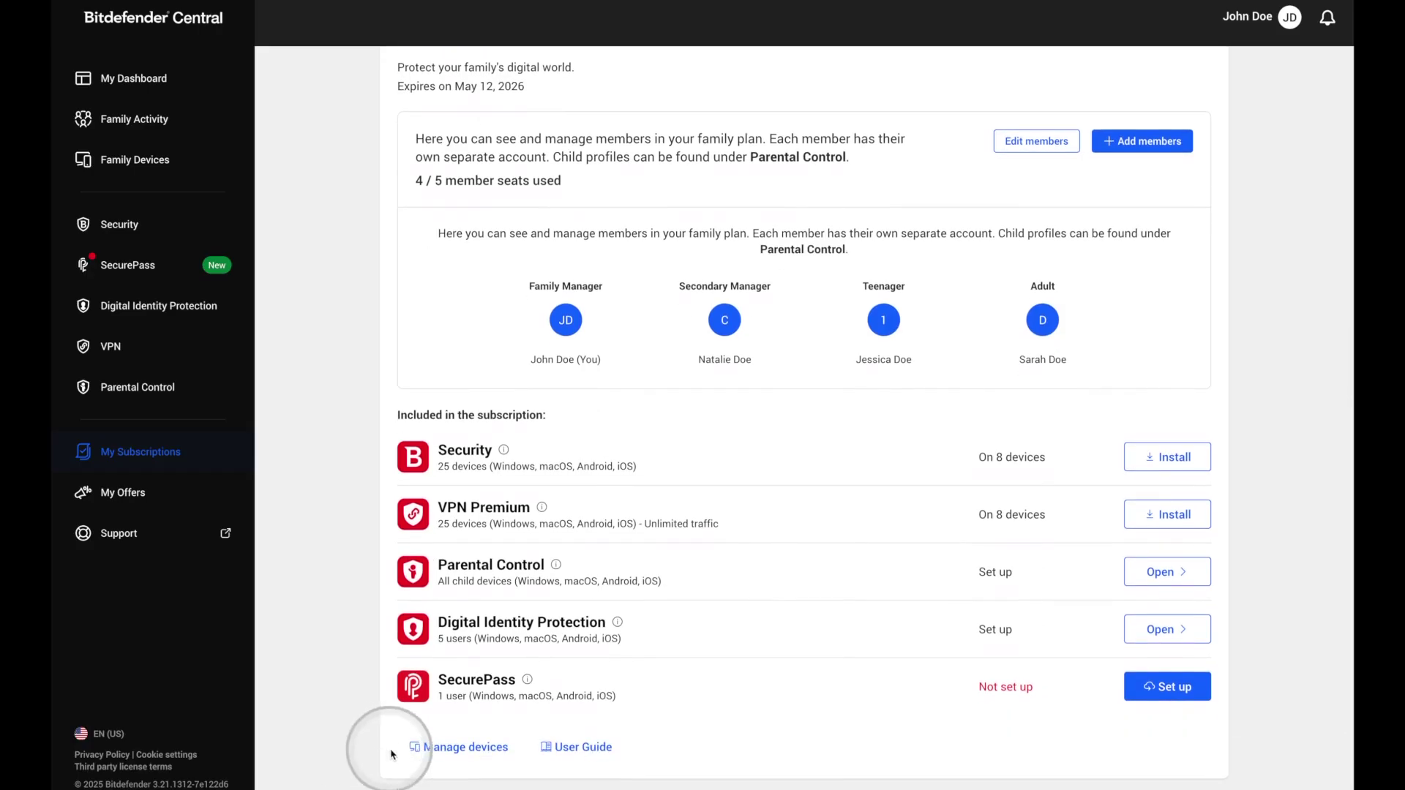
{"action": "left_click", "coordinate": [419, 746]}
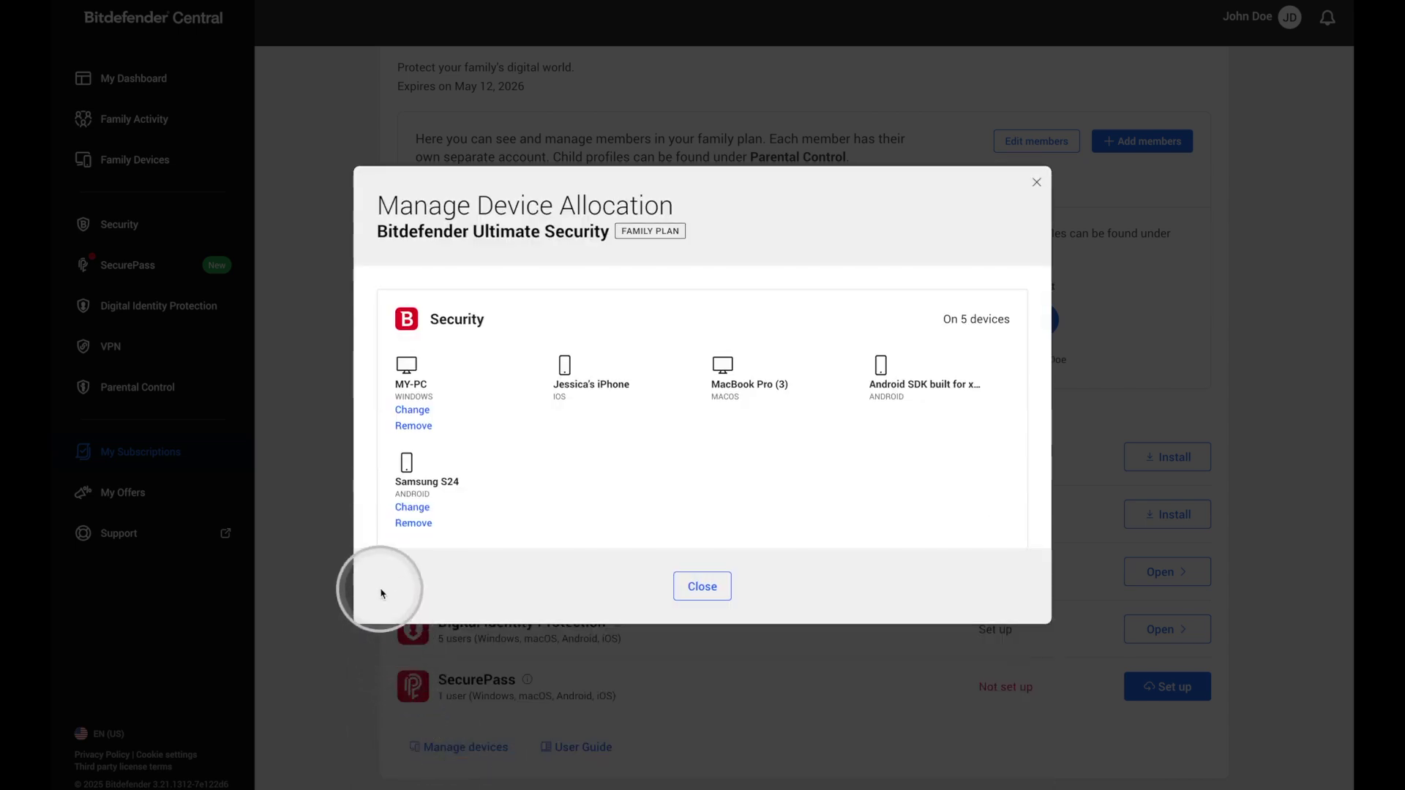
{"action": "left_click", "coordinate": [404, 510]}
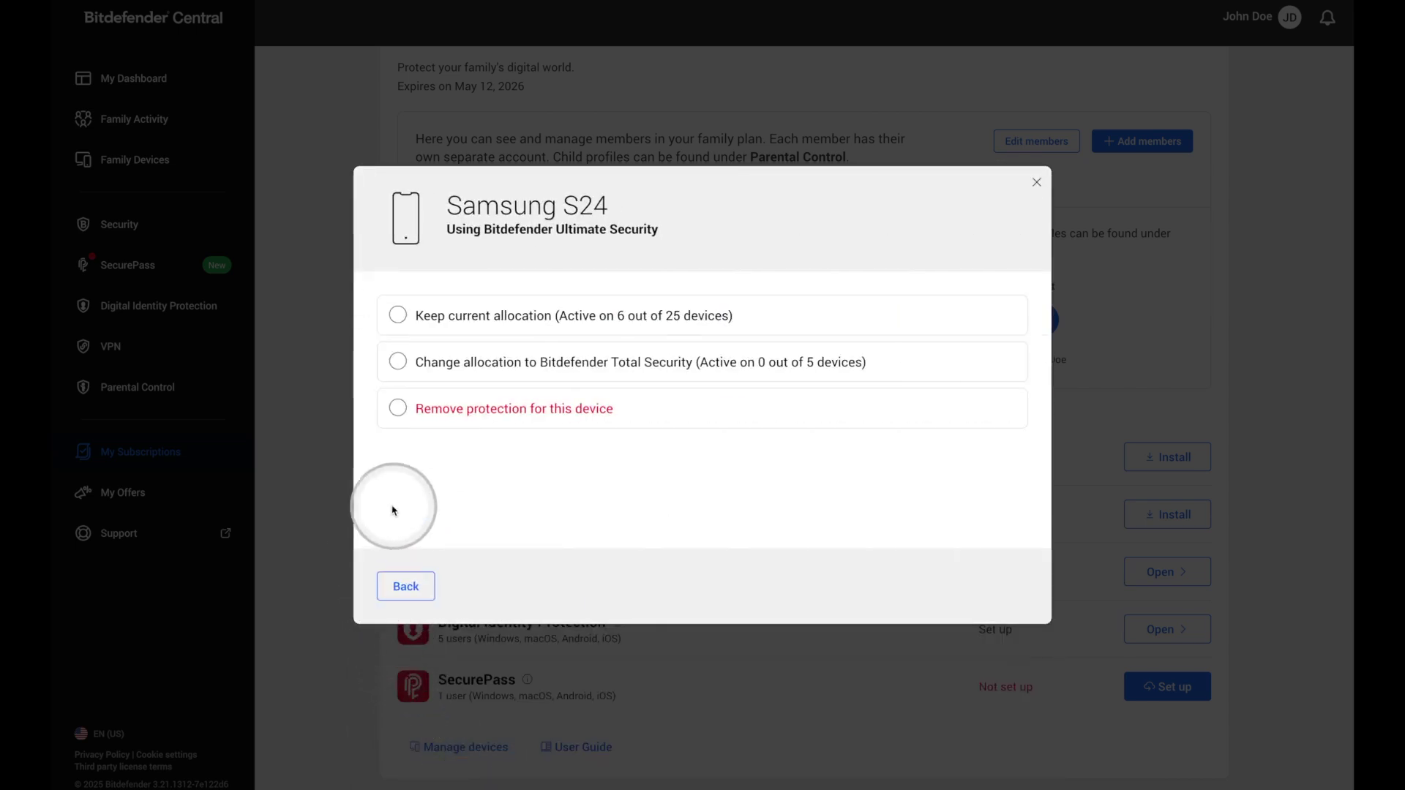
{"action": "left_click", "coordinate": [398, 322]}
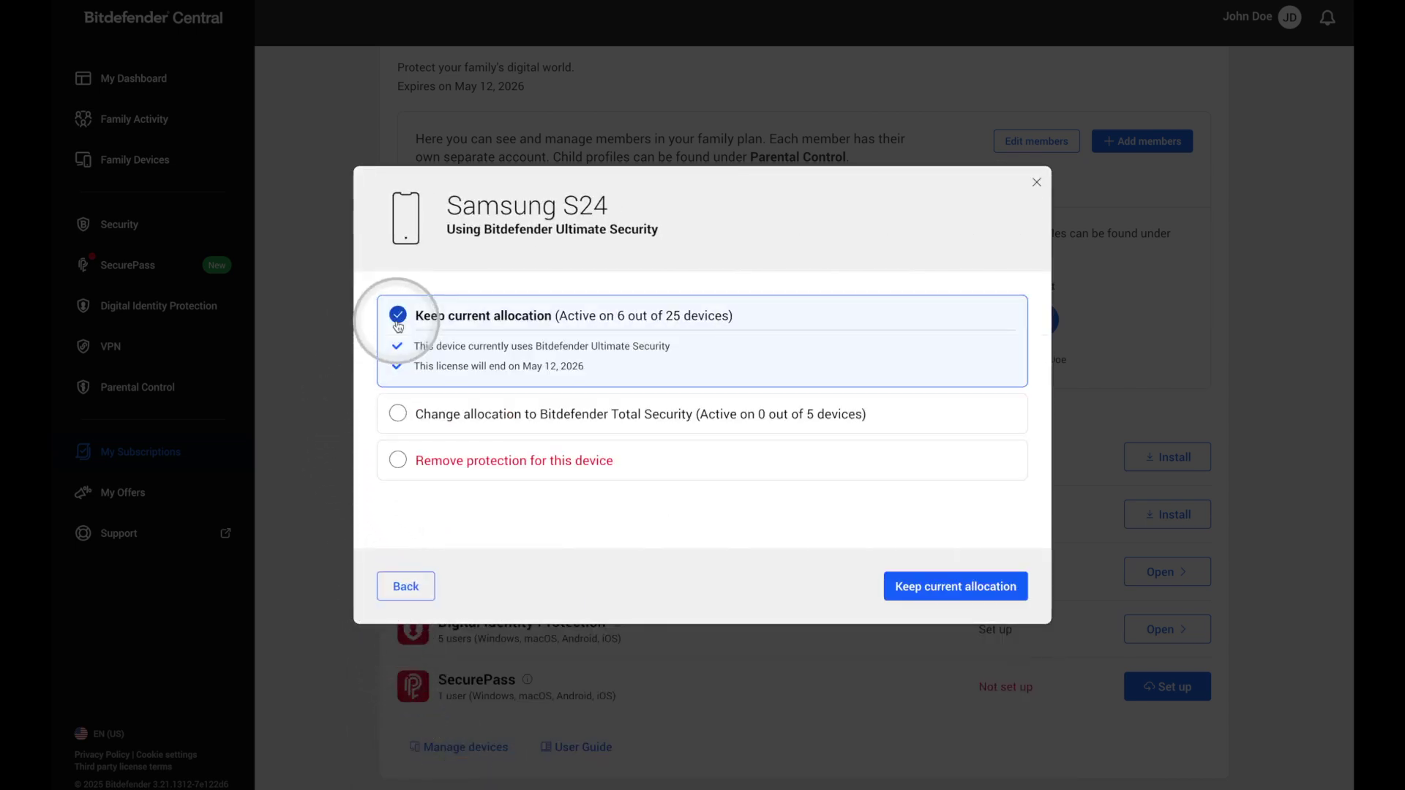
{"action": "left_click", "coordinate": [393, 415]}
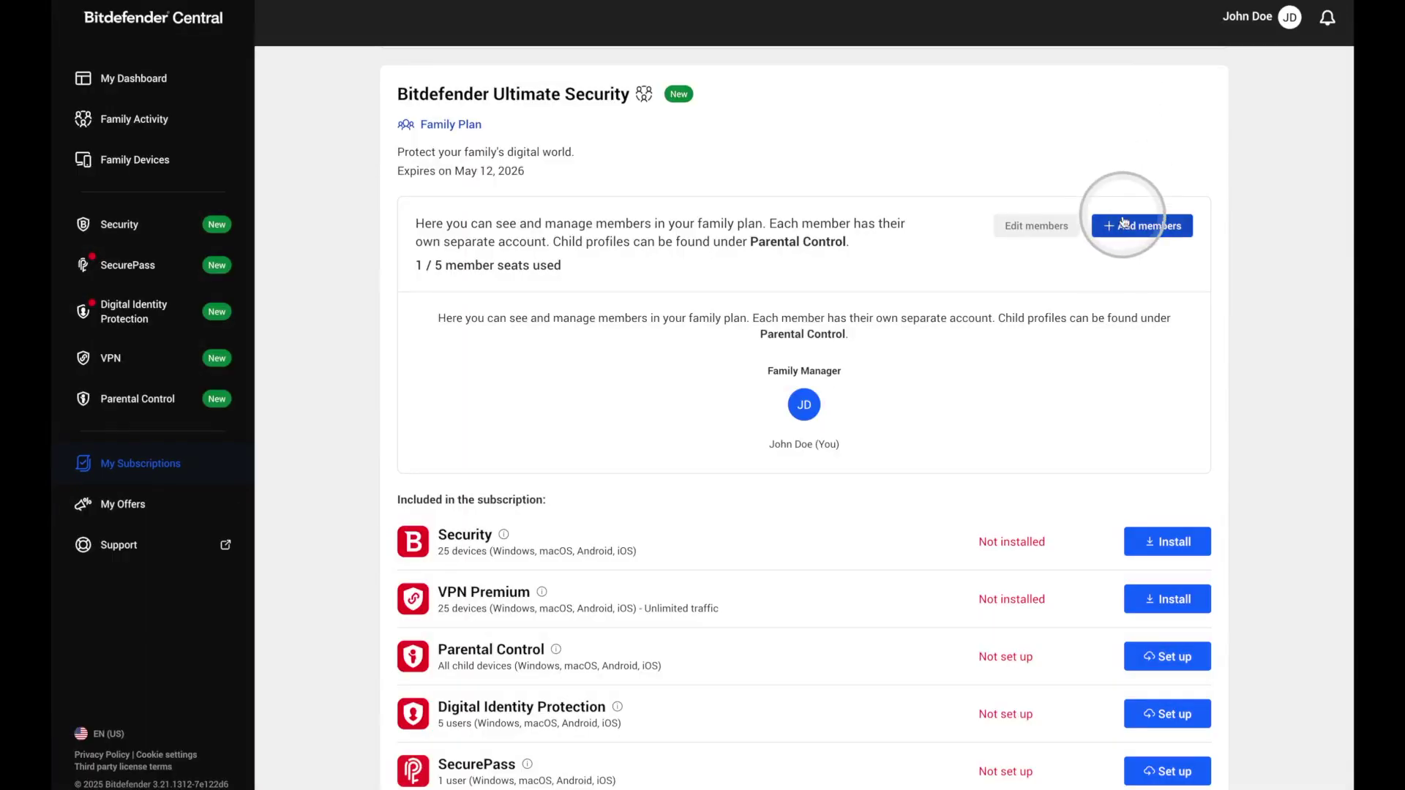
Invite a new Adult member to the family plan by sending an invitation to their e-mail address.
{"action": "left_click", "coordinate": [1123, 240]}
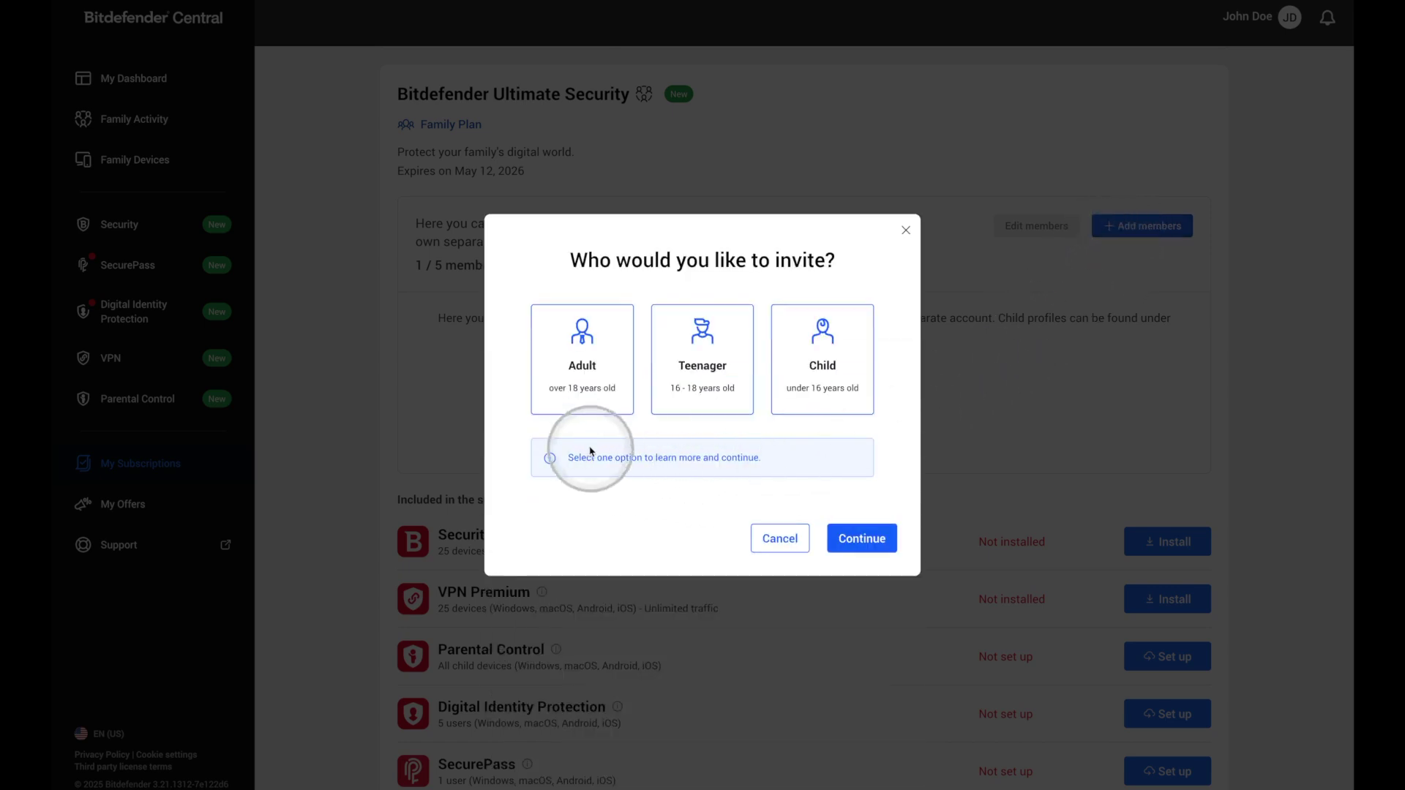
{"action": "left_click", "coordinate": [588, 407]}
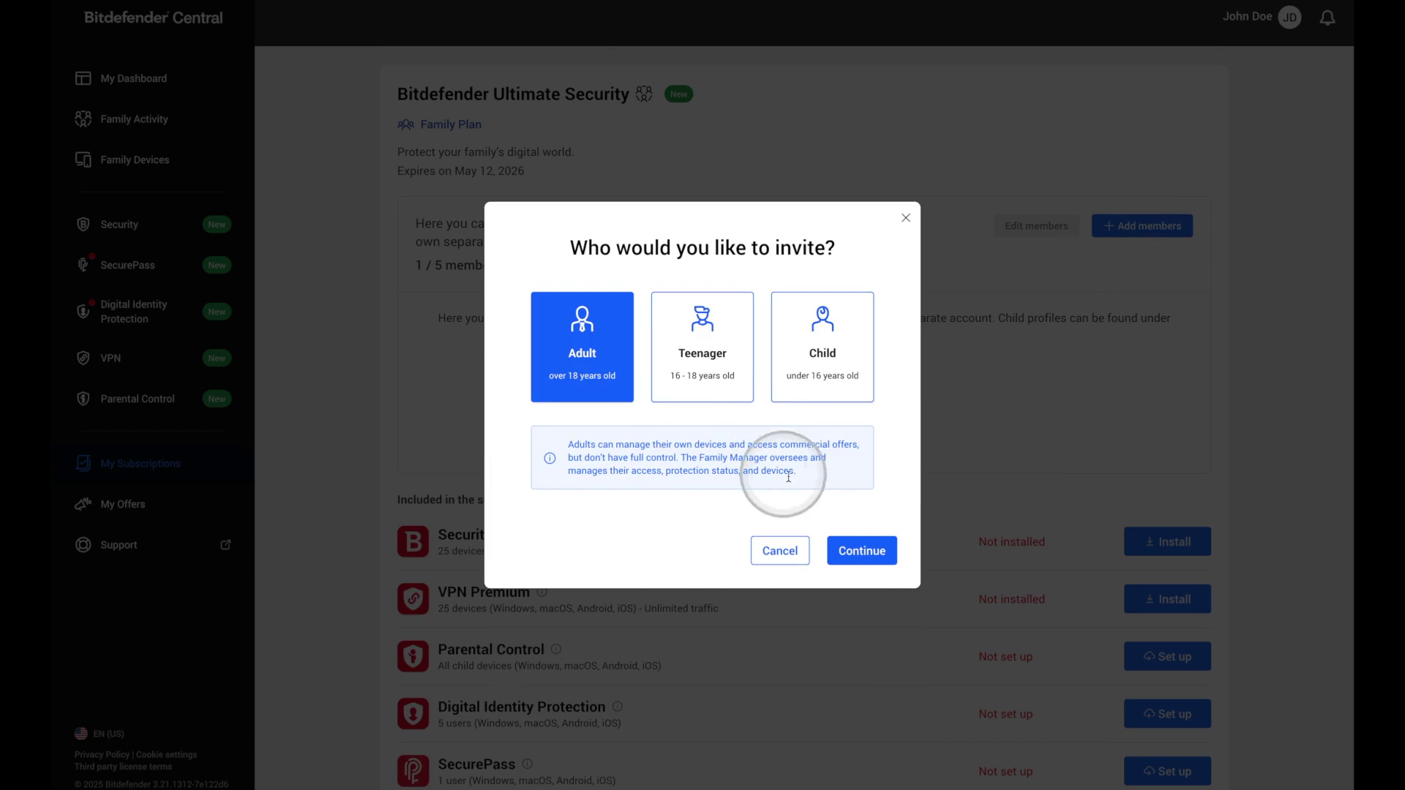
{"action": "left_click", "coordinate": [863, 549]}
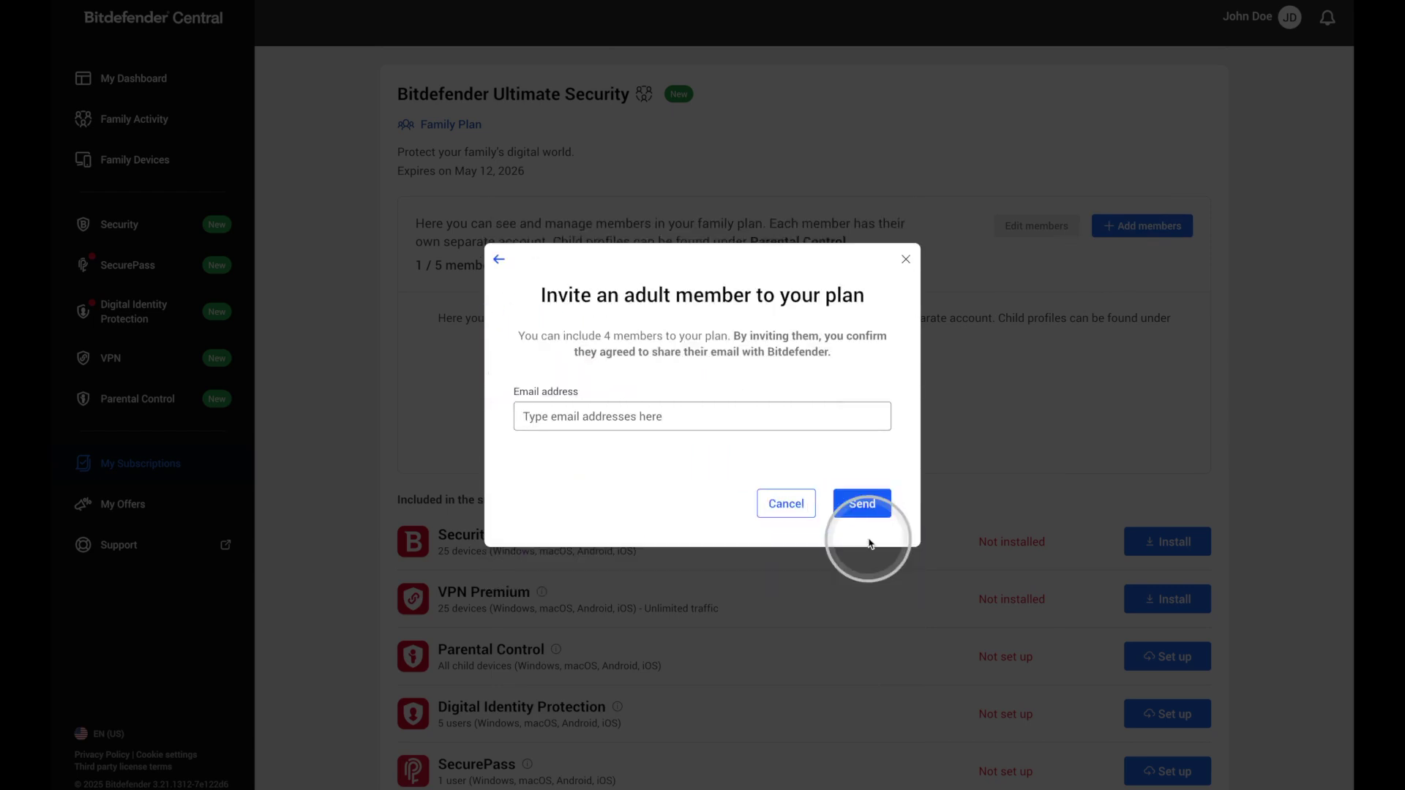
{"action": "left_click", "coordinate": [841, 428]}
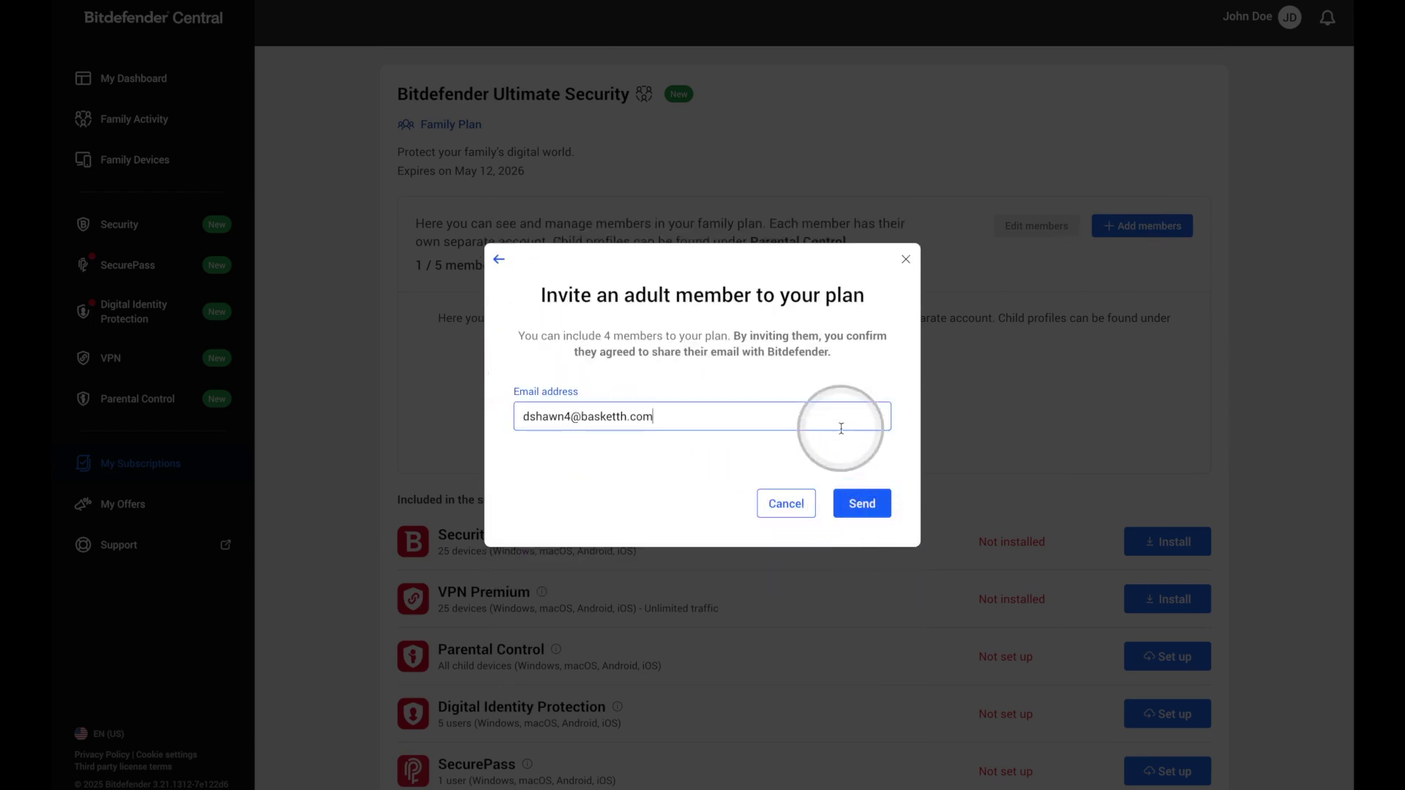
{"action": "left_click", "coordinate": [864, 503]}
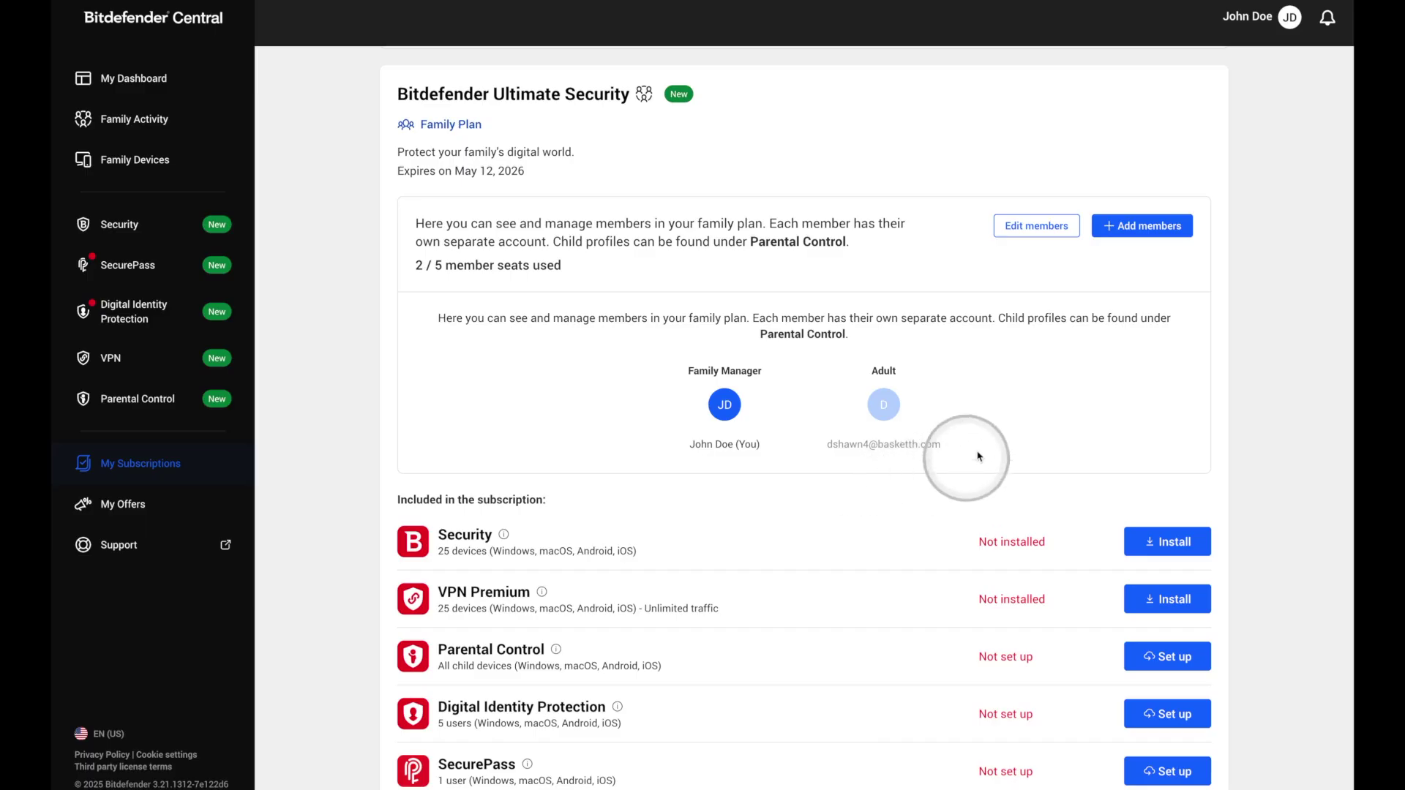
Add a Child profile with birth date 8/4/2016 and dismiss the Profile added confirmation.
{"action": "left_click", "coordinate": [1129, 238]}
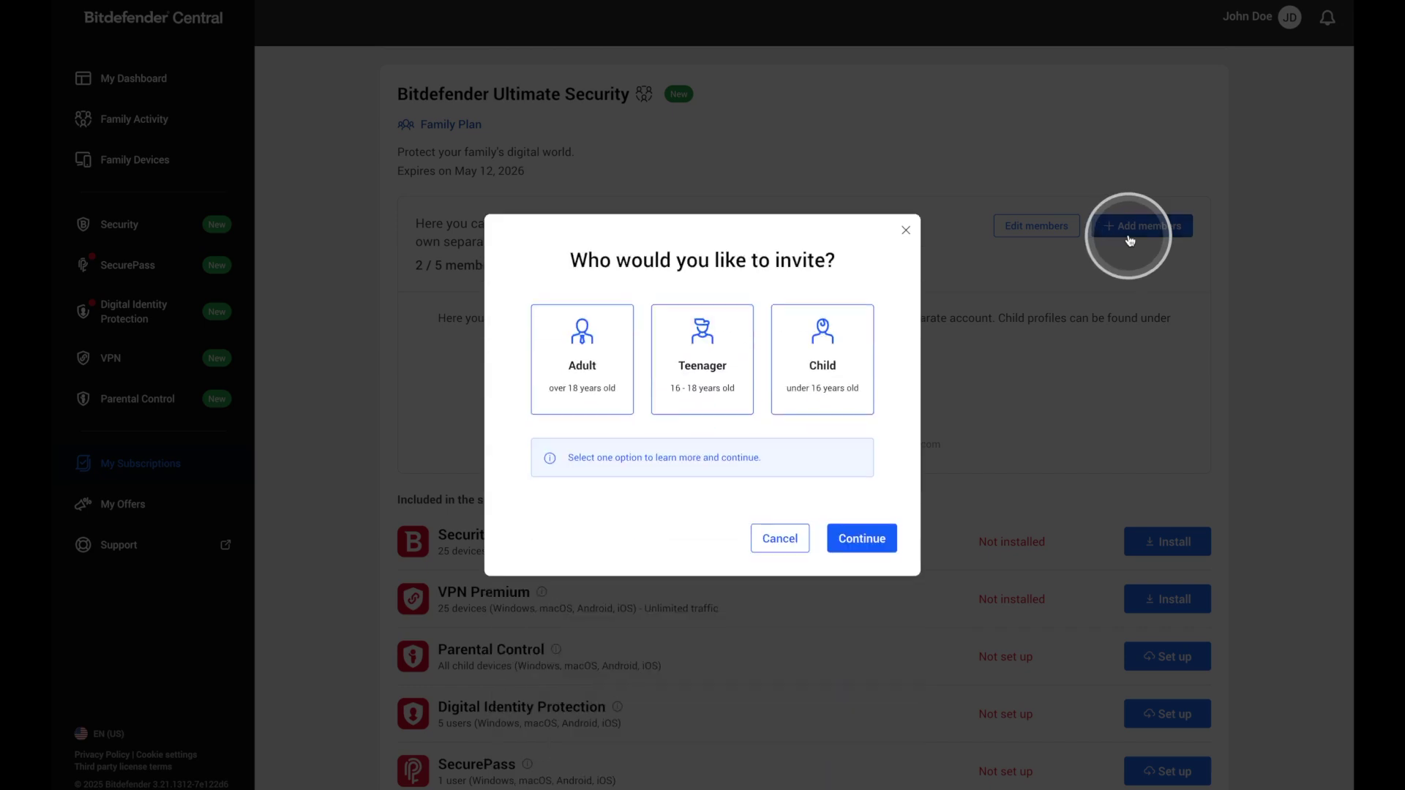
{"action": "left_click", "coordinate": [859, 356]}
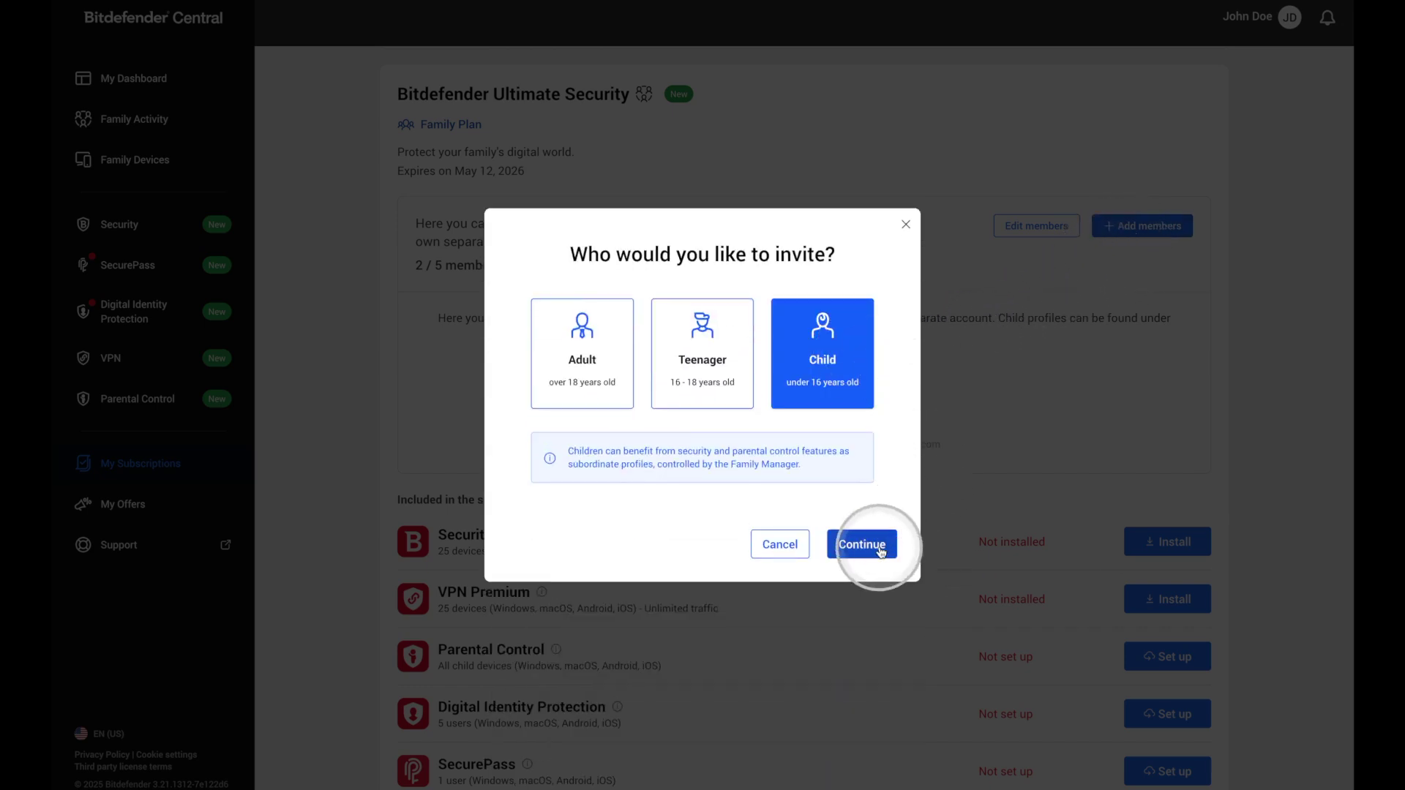
{"action": "left_click", "coordinate": [881, 553]}
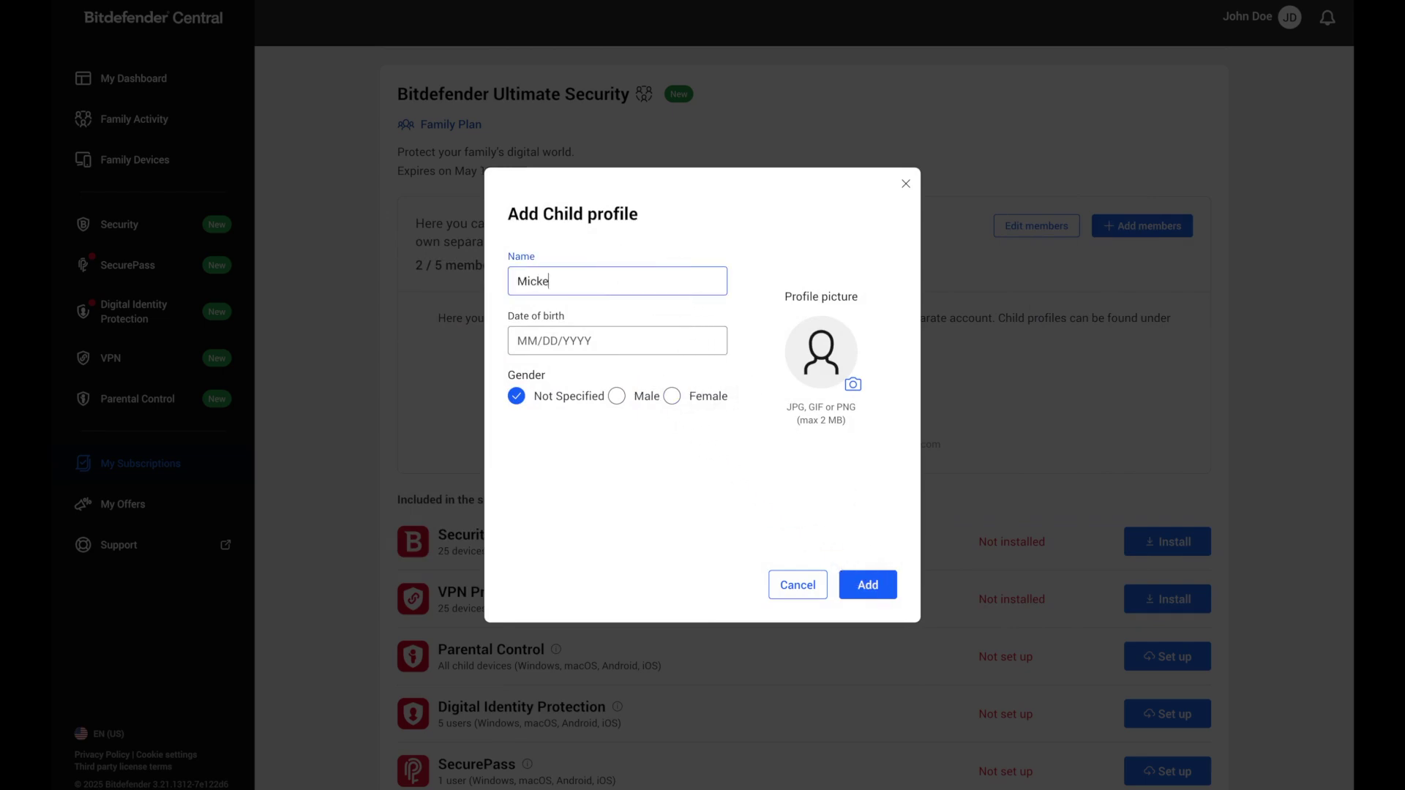
{"action": "left_click", "coordinate": [569, 342]}
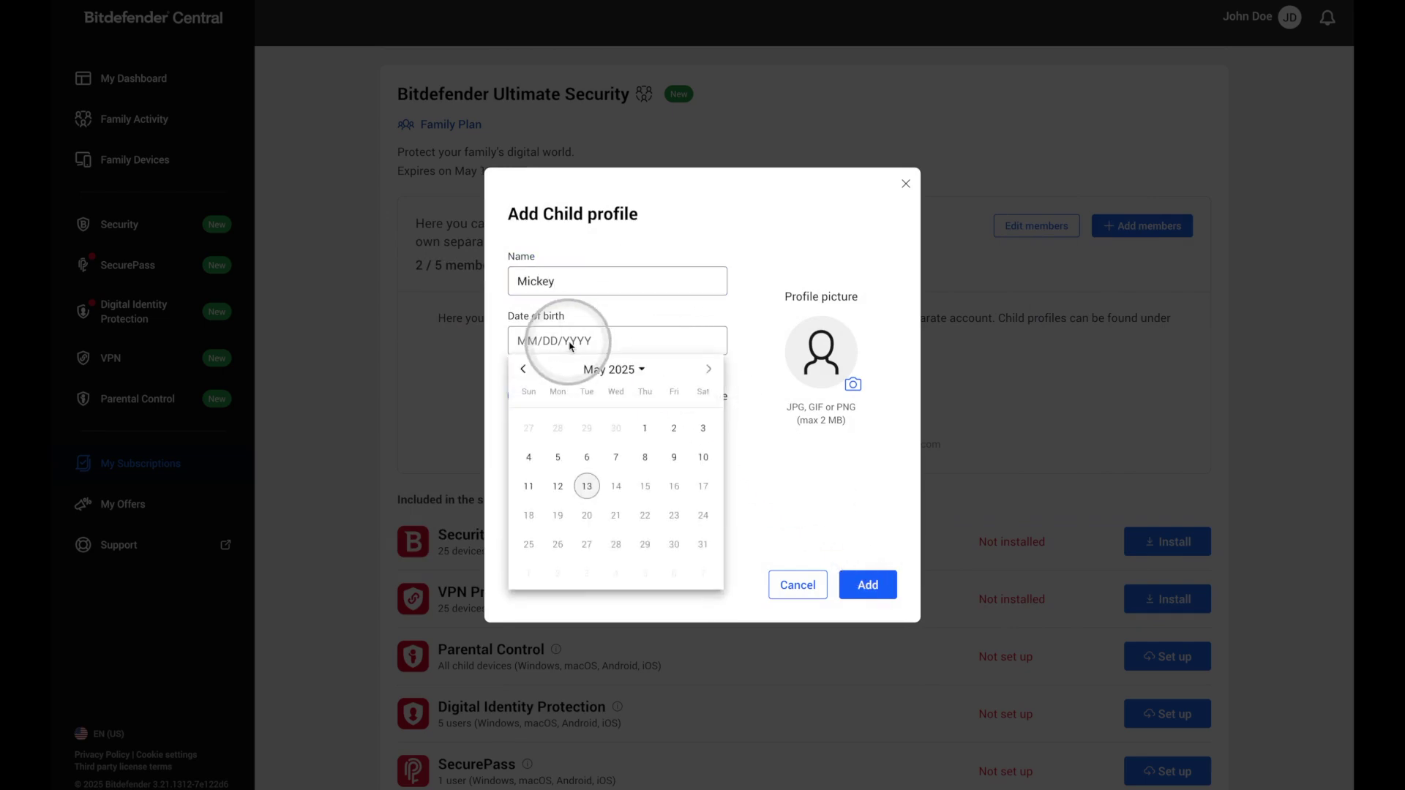
{"action": "left_click", "coordinate": [623, 369]}
{"action": "left_click", "coordinate": [560, 422]}
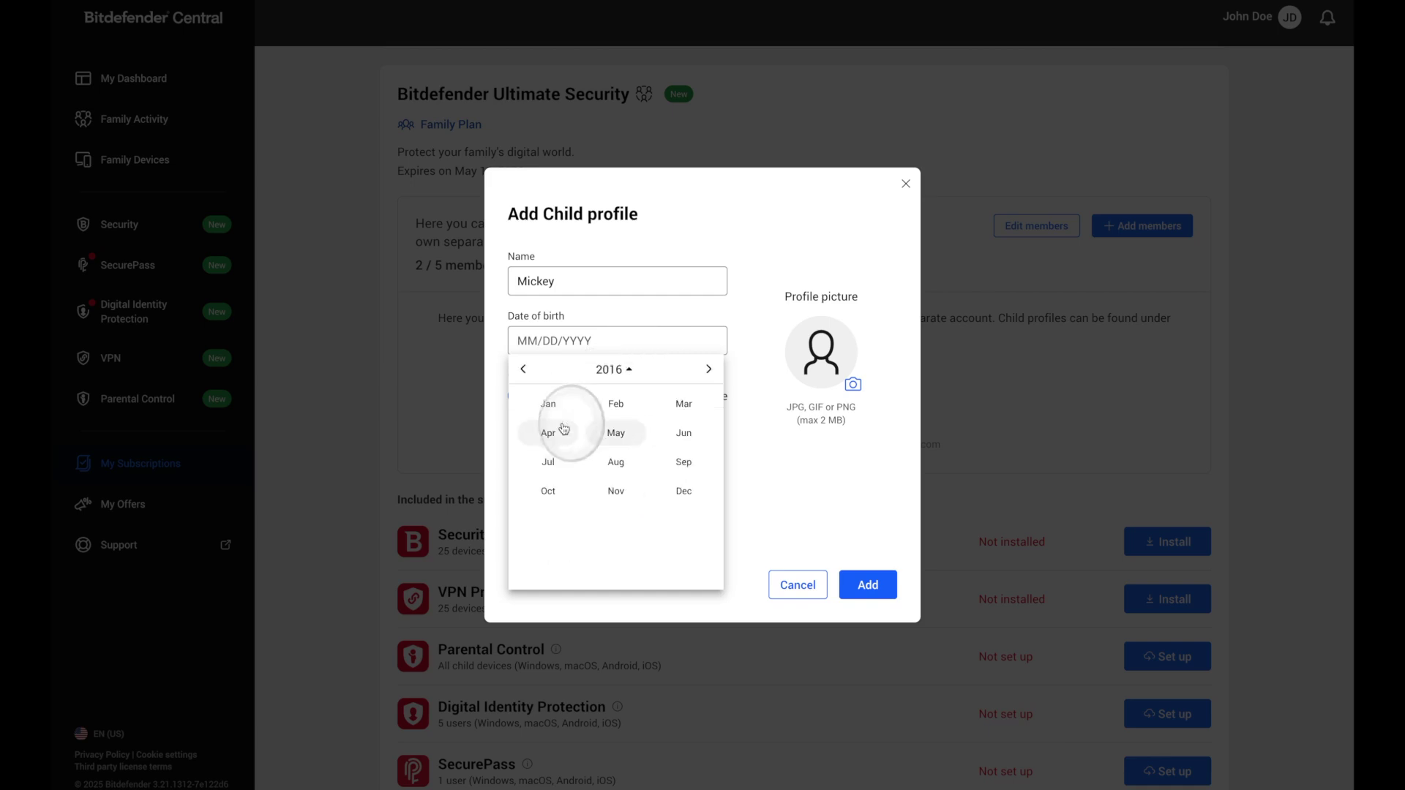
{"action": "left_click", "coordinate": [596, 459]}
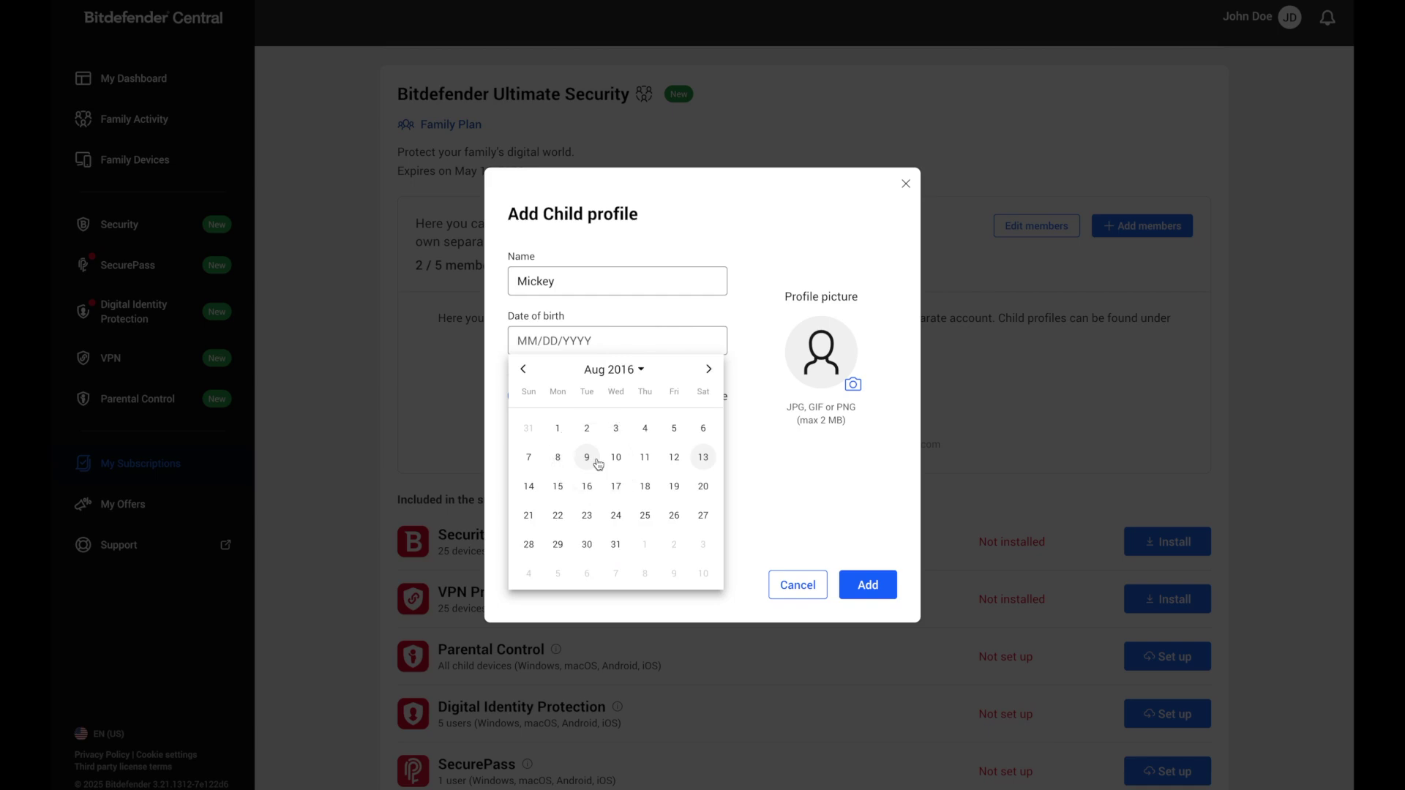
{"action": "left_click", "coordinate": [644, 428]}
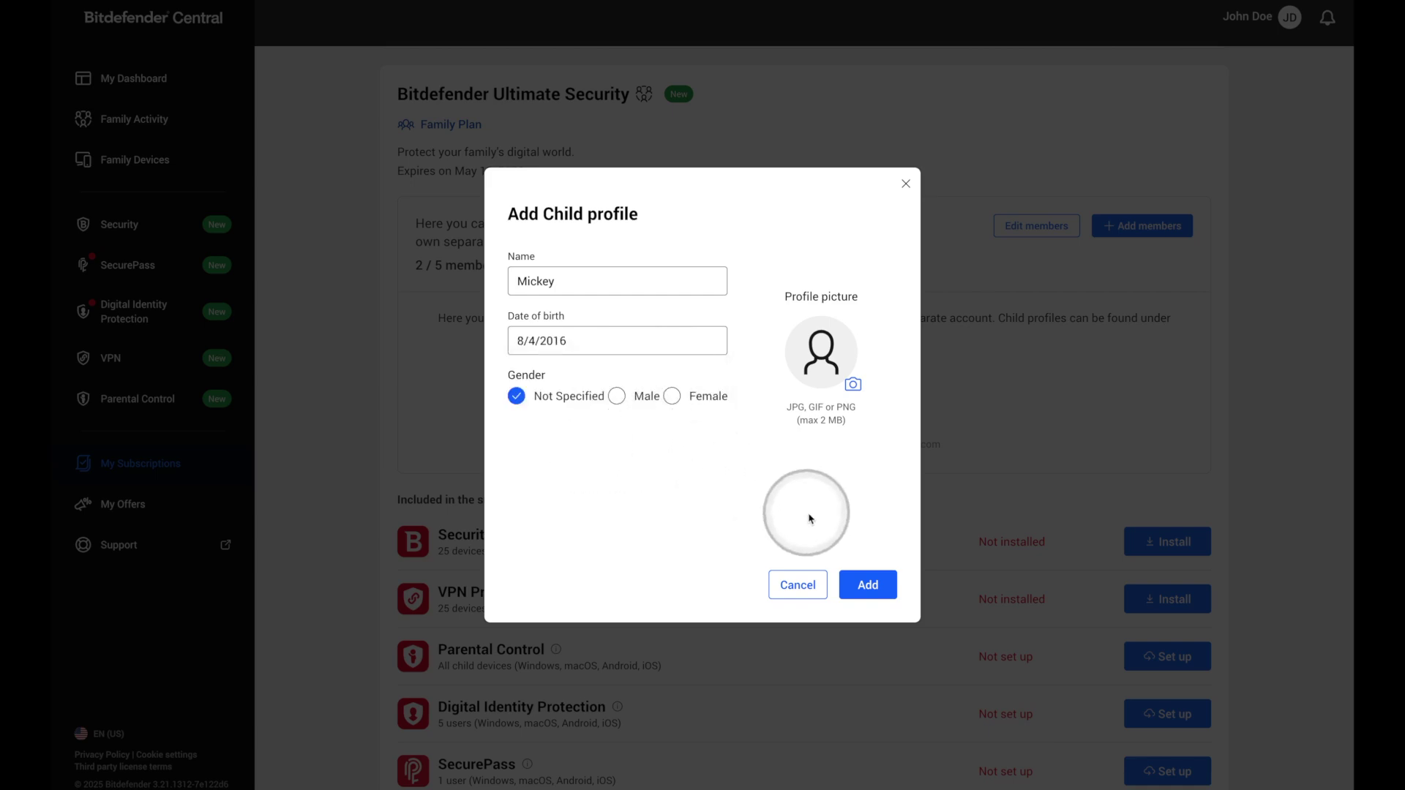
{"action": "left_click", "coordinate": [854, 578]}
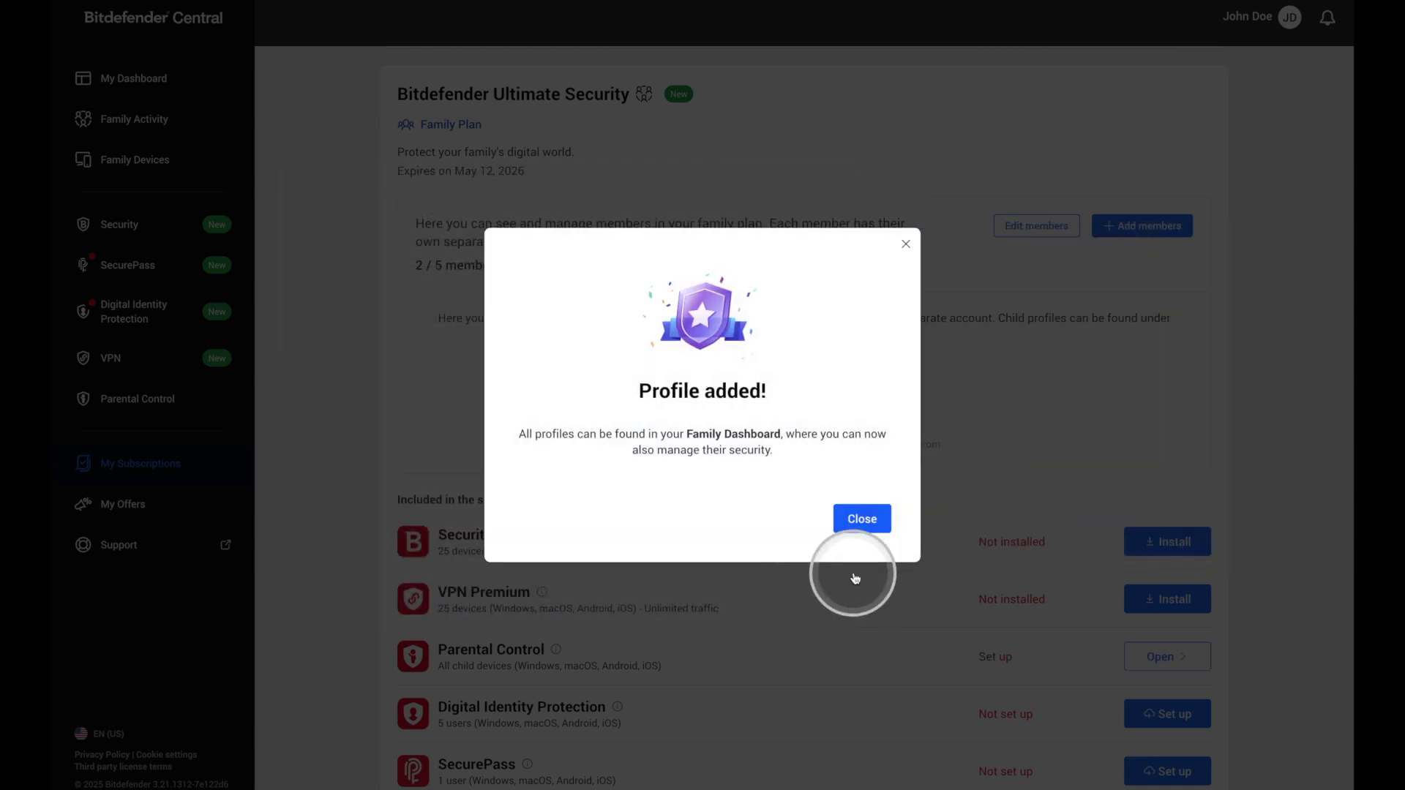
{"action": "left_click", "coordinate": [862, 519]}
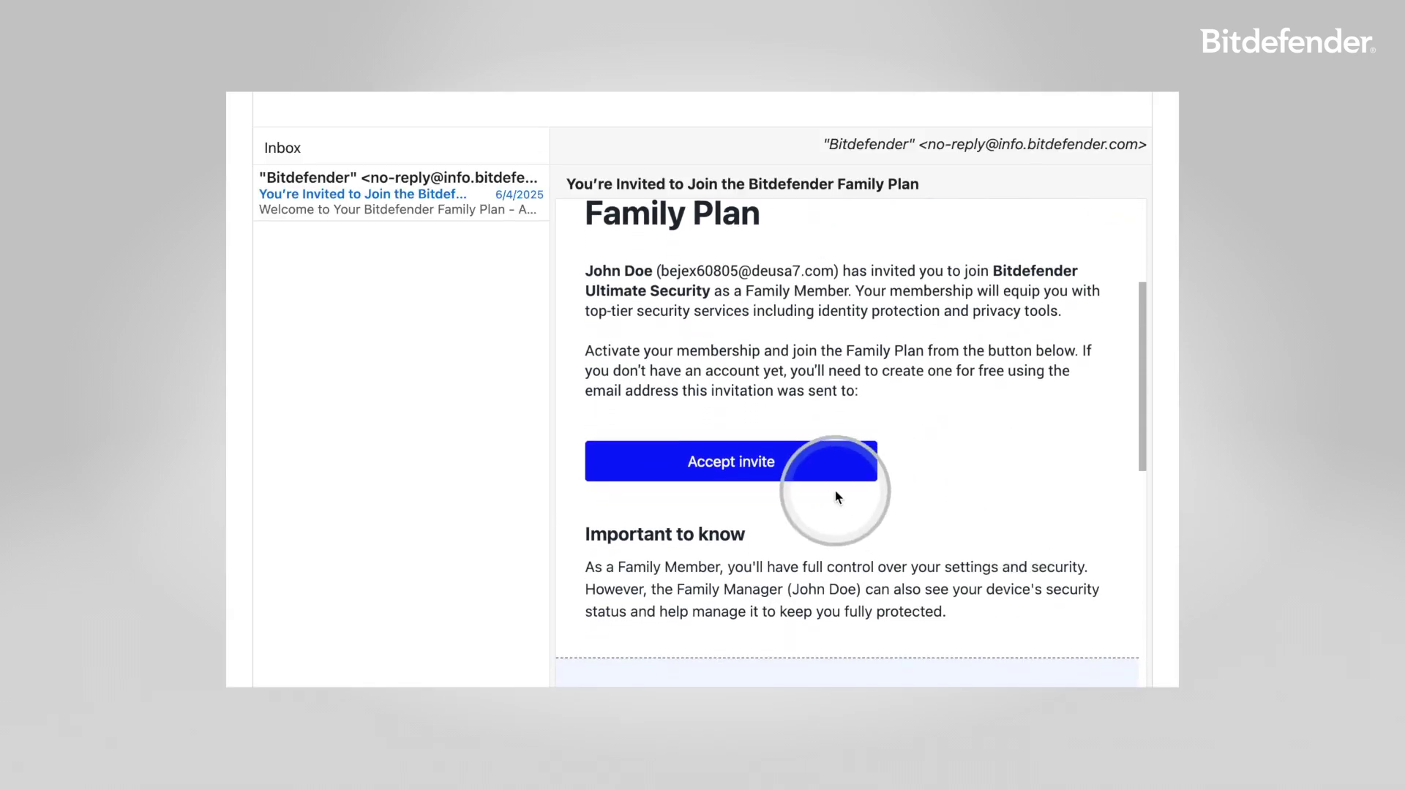
Accept the Bitdefender Family Plan invitation from the invitation e-mail.
{"action": "left_click", "coordinate": [740, 459]}
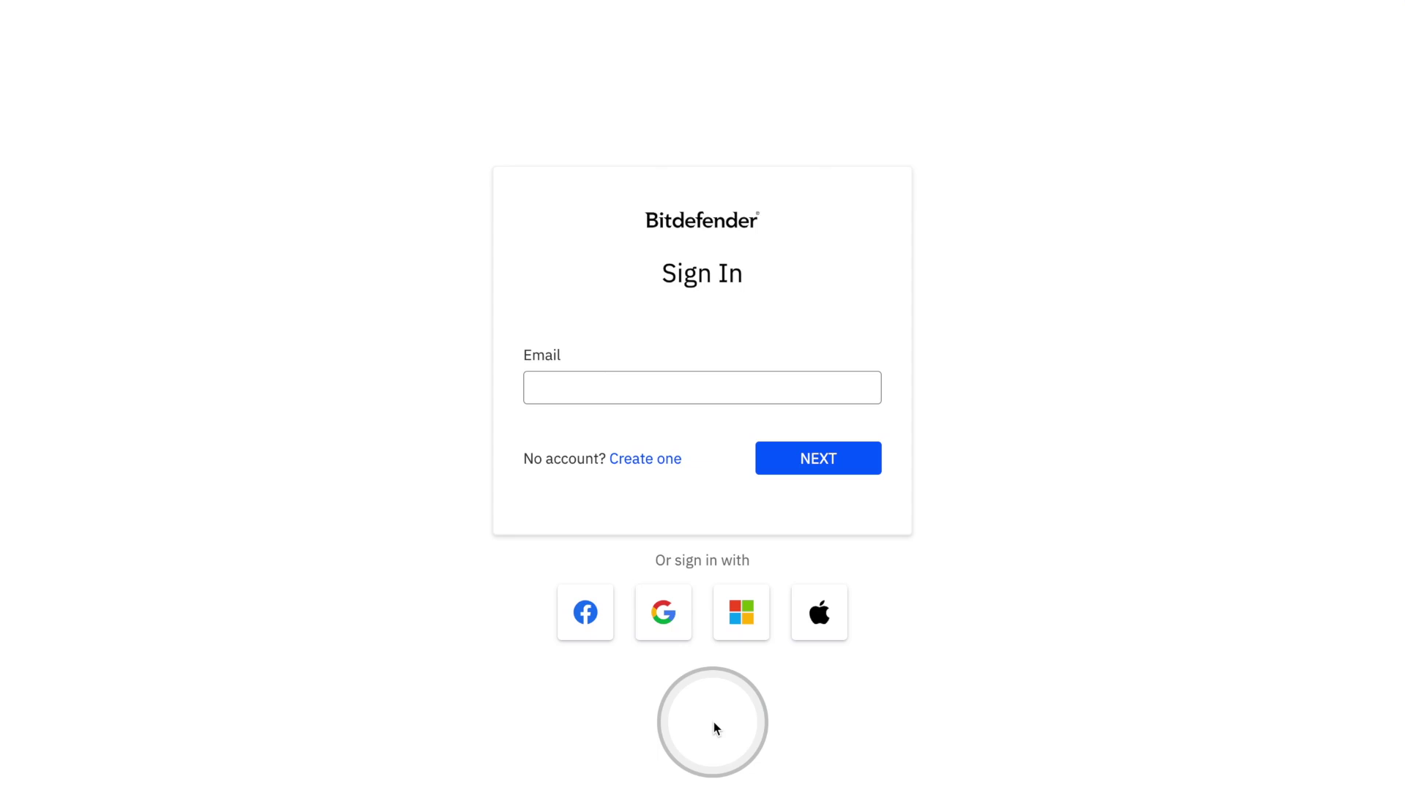
Create the invited member's Bitdefender account, agreeing to the Terms of Use and Privacy Policy.
{"action": "left_click", "coordinate": [644, 458]}
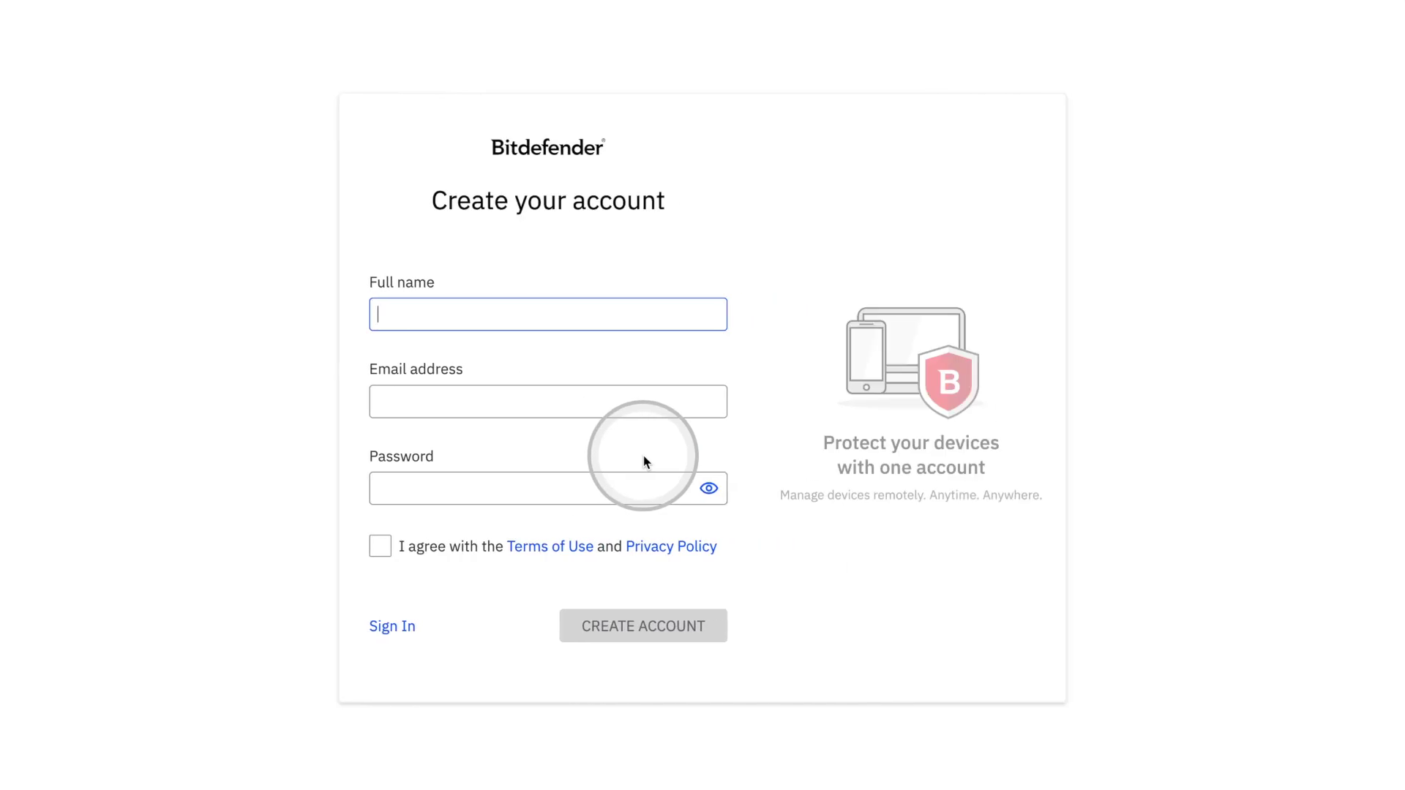
{"action": "left_click", "coordinate": [380, 605]}
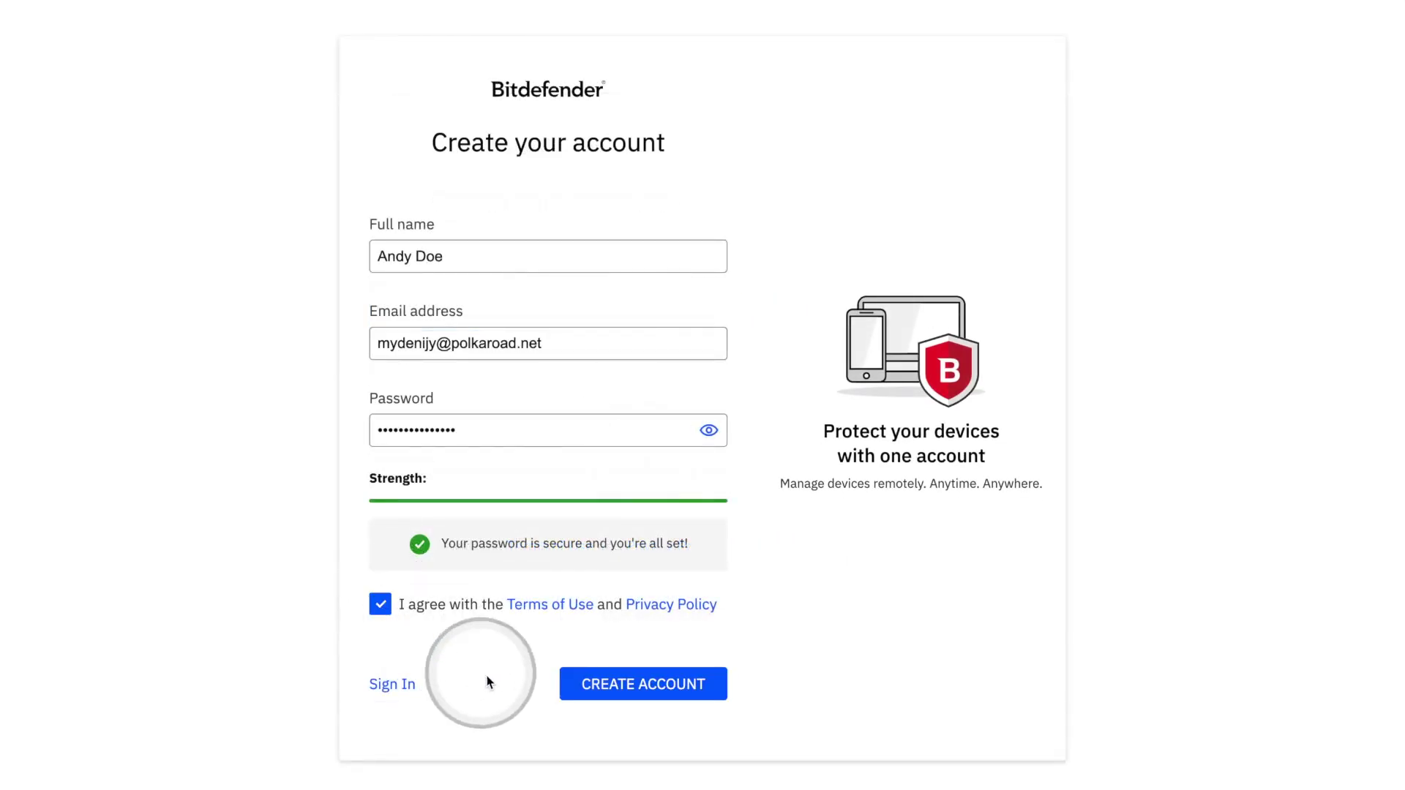
{"action": "left_click", "coordinate": [631, 694]}
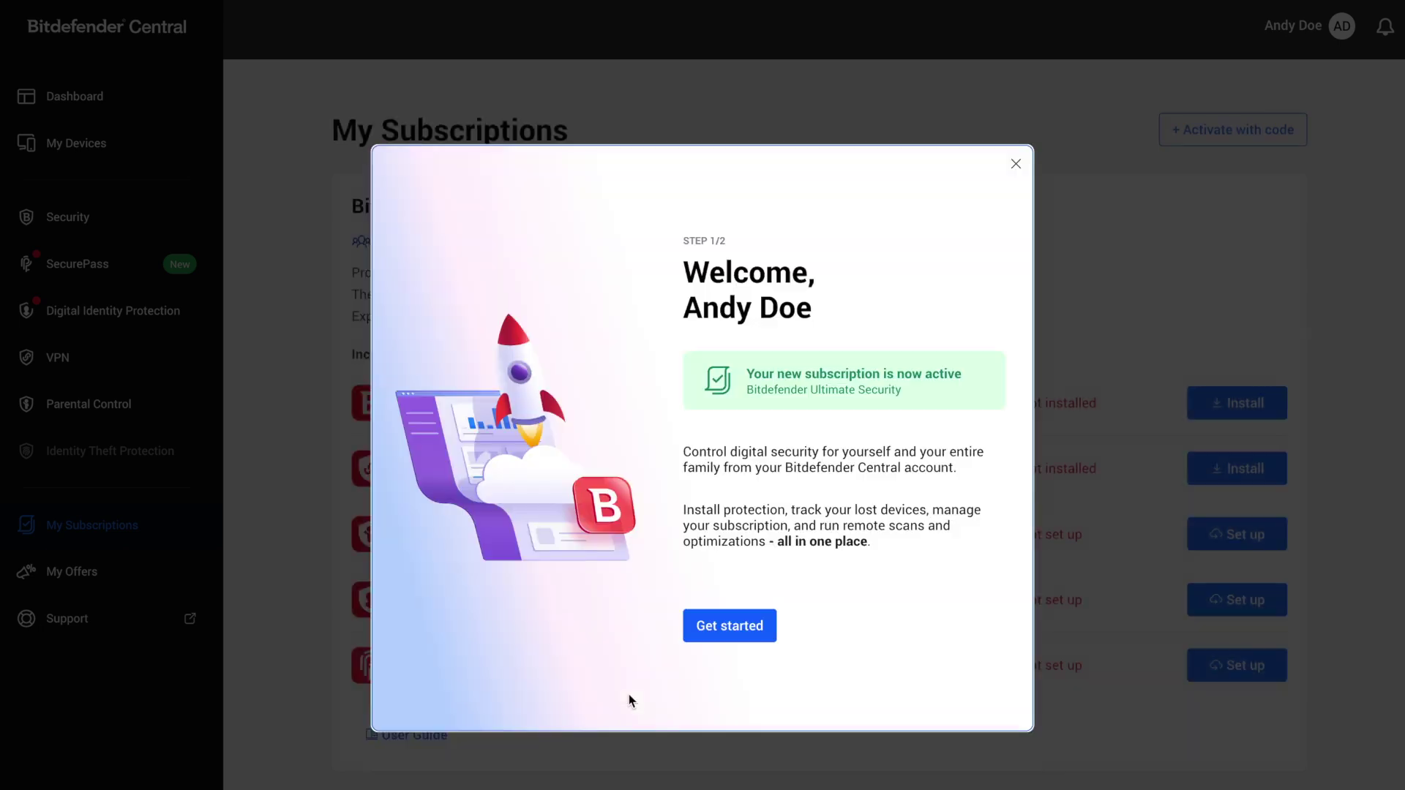
Go through the welcome steps and choose to install Total Security on a device.
{"action": "left_click", "coordinate": [730, 629]}
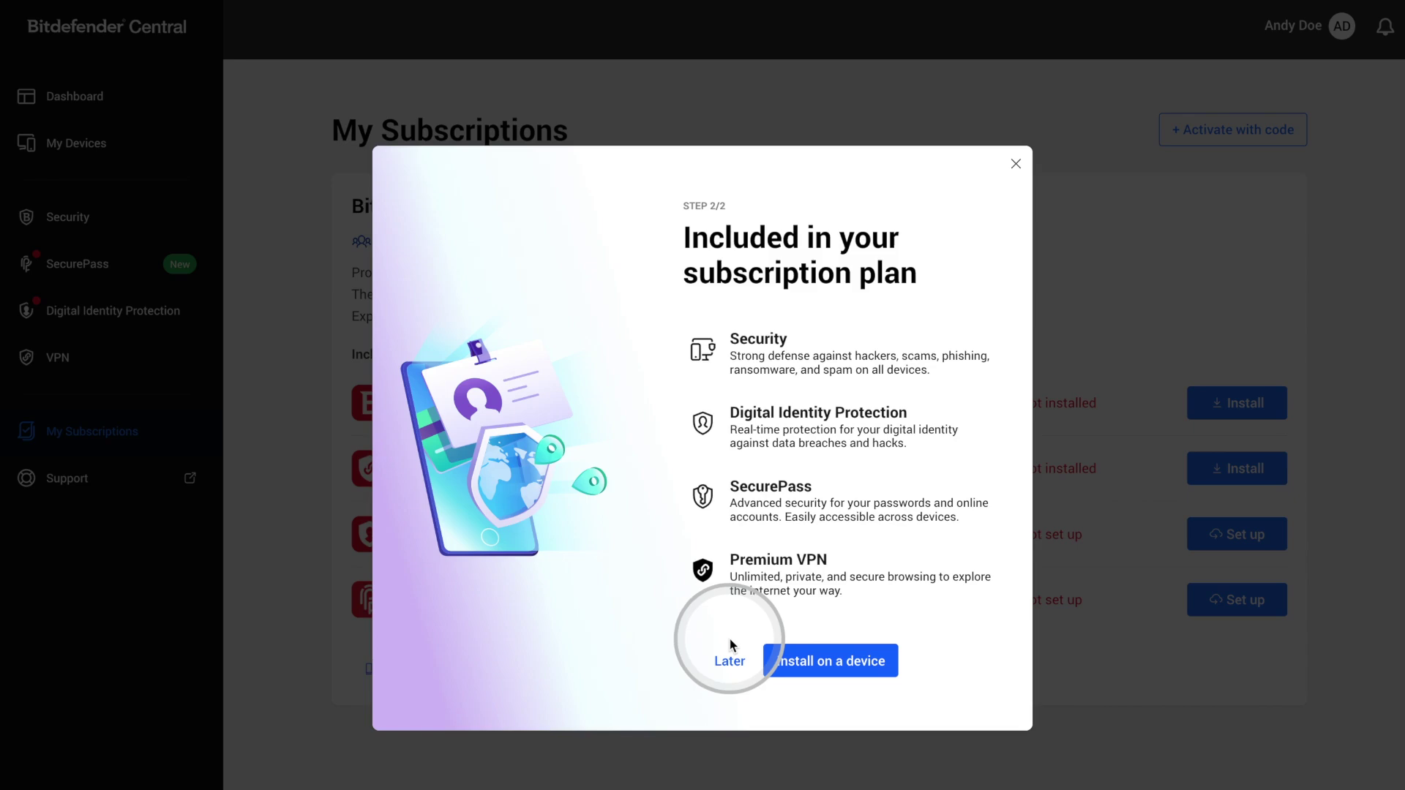
{"action": "left_click", "coordinate": [832, 670]}
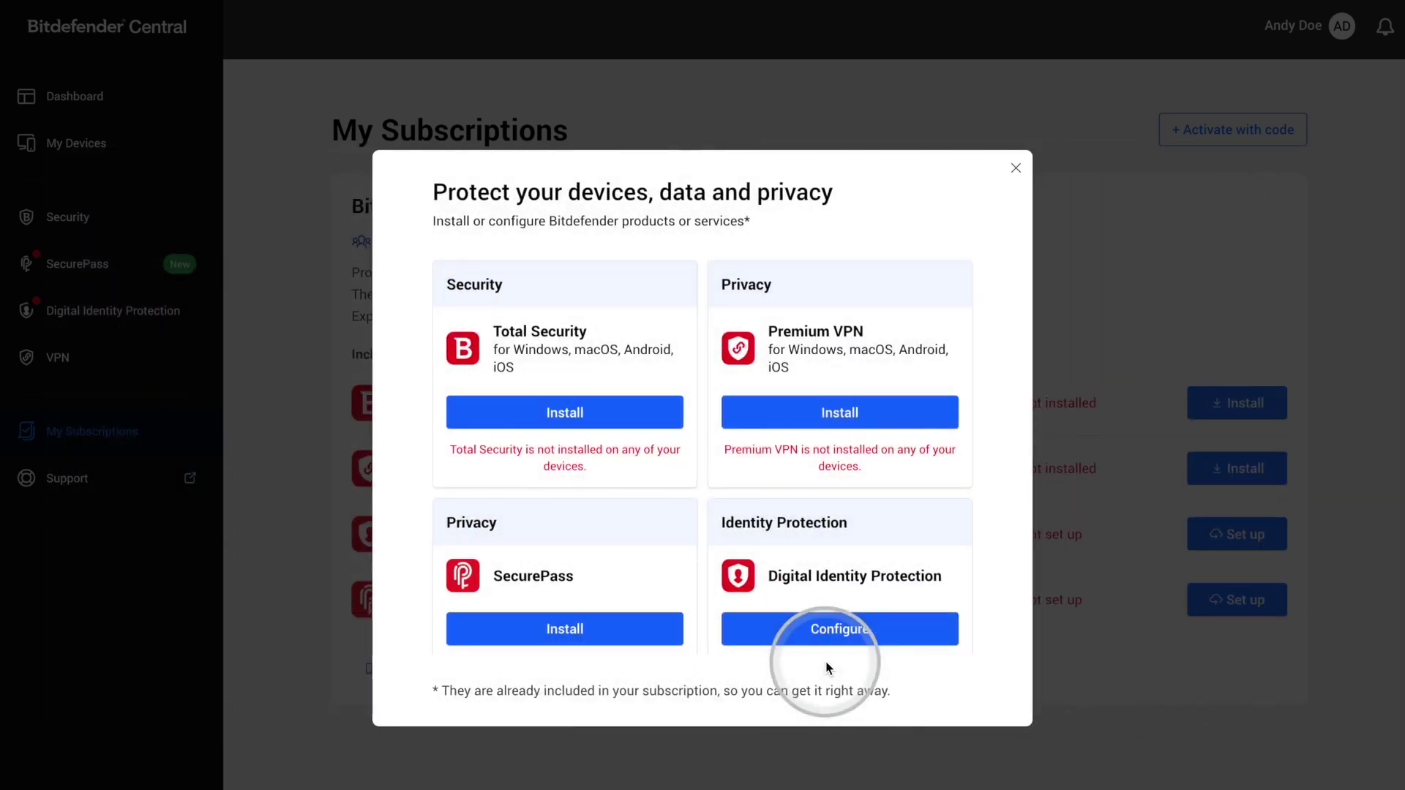
{"action": "left_click", "coordinate": [626, 419]}
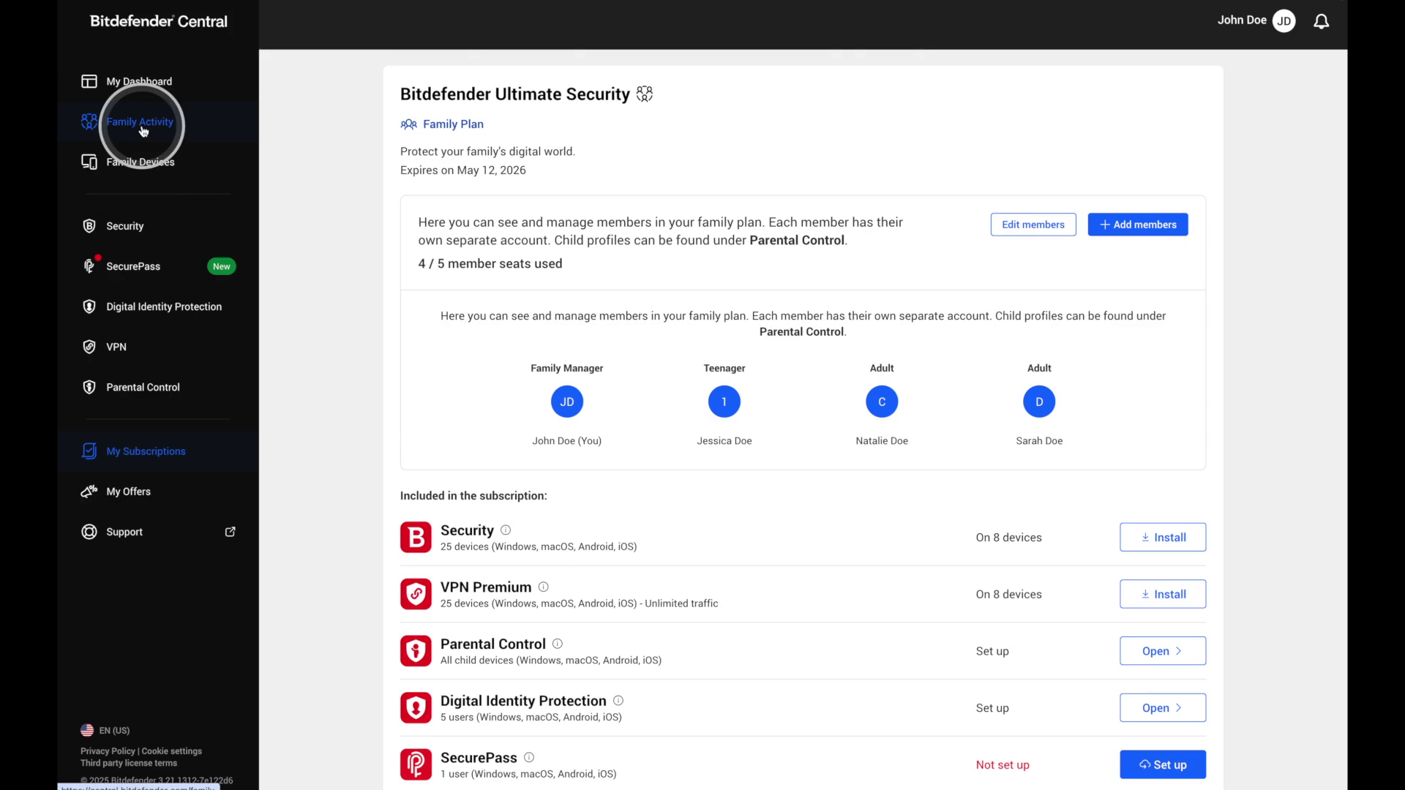
Open Family Activity and review each member card's protection status.
{"action": "left_click", "coordinate": [143, 130]}
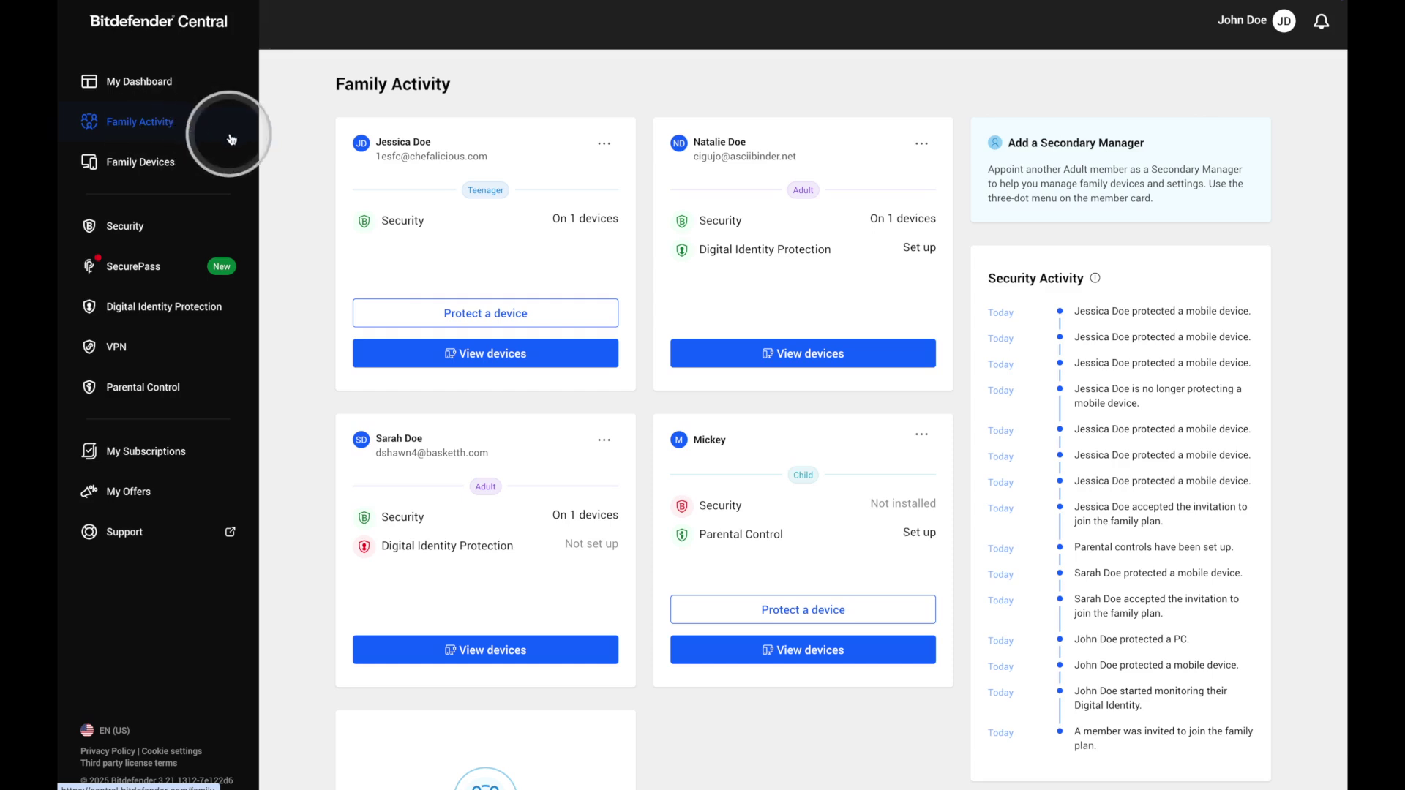
{"action": "scroll", "coordinate": [303, 218], "scroll_direction": "down", "scroll_amount": 3}
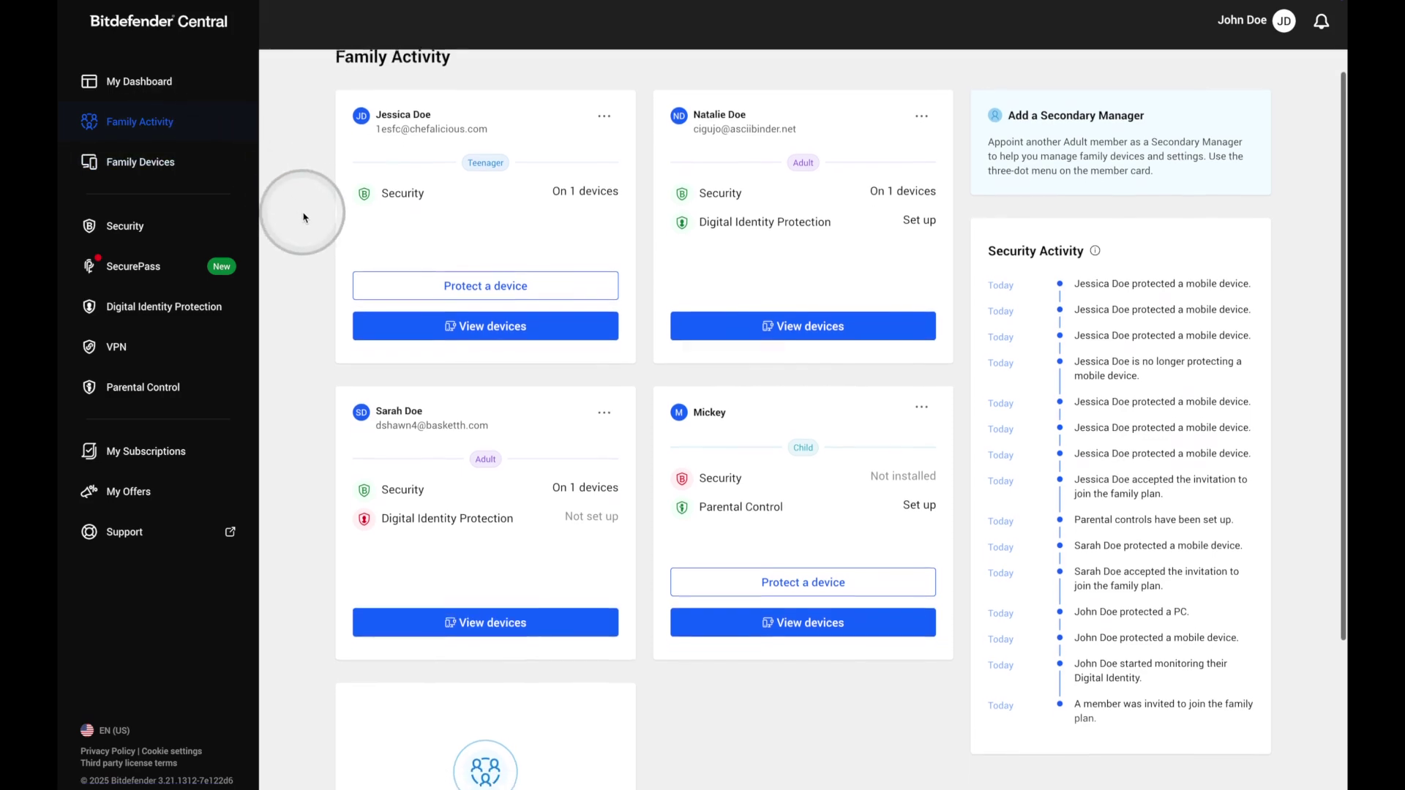
{"action": "scroll", "coordinate": [303, 218], "scroll_direction": "down", "scroll_amount": 1}
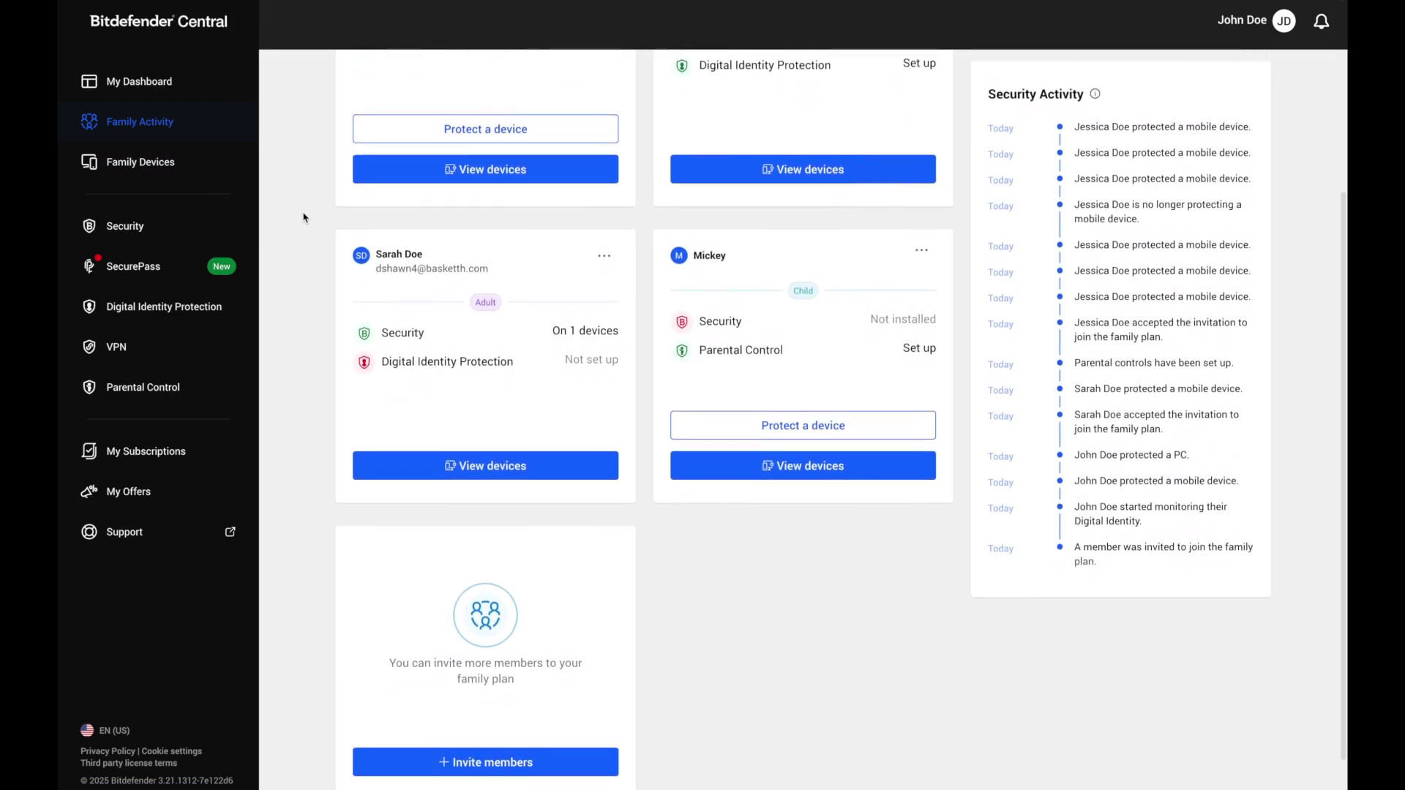
{"action": "scroll", "coordinate": [303, 217], "scroll_direction": "up", "scroll_amount": 4}
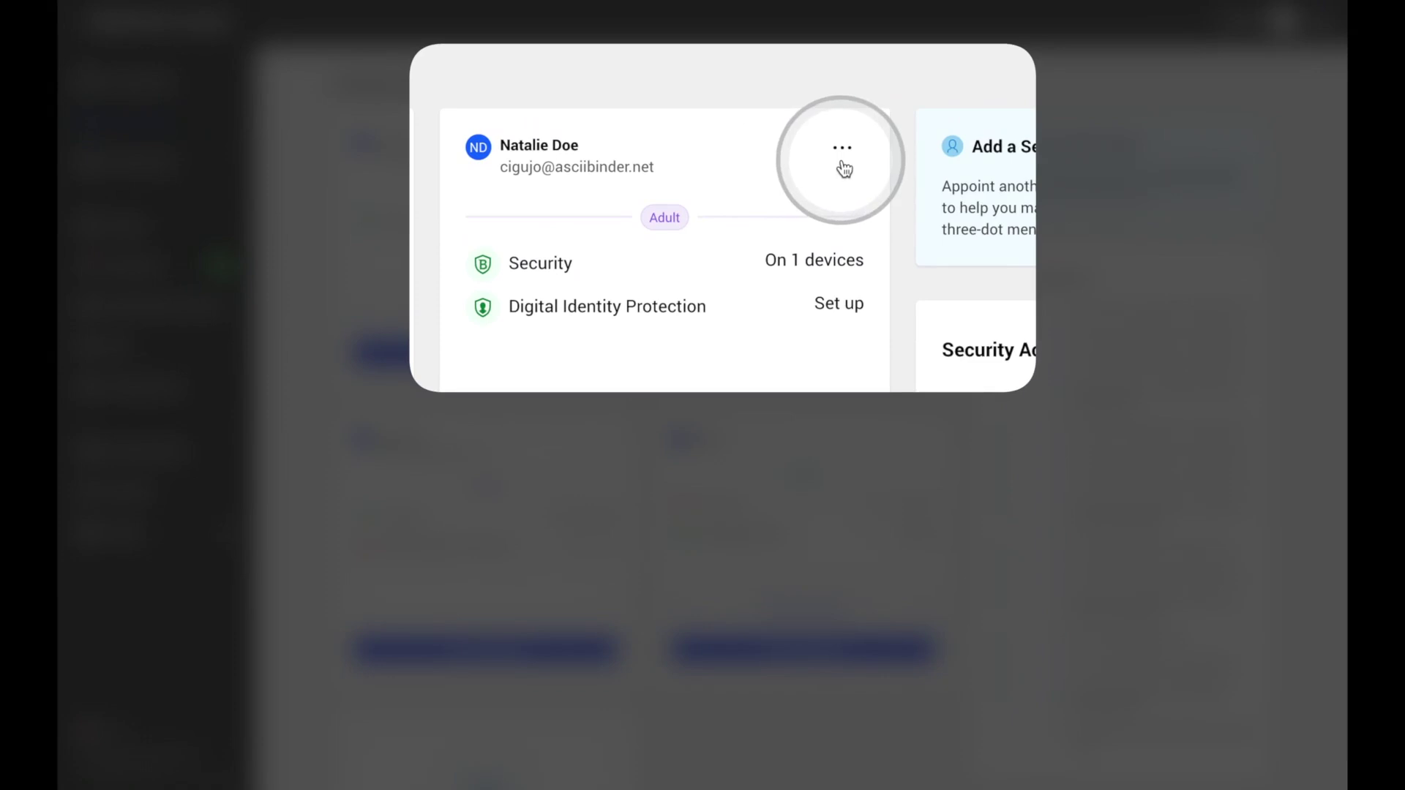
Appoint the adult in the second member card as Secondary Manager and confirm.
{"action": "left_click", "coordinate": [886, 145]}
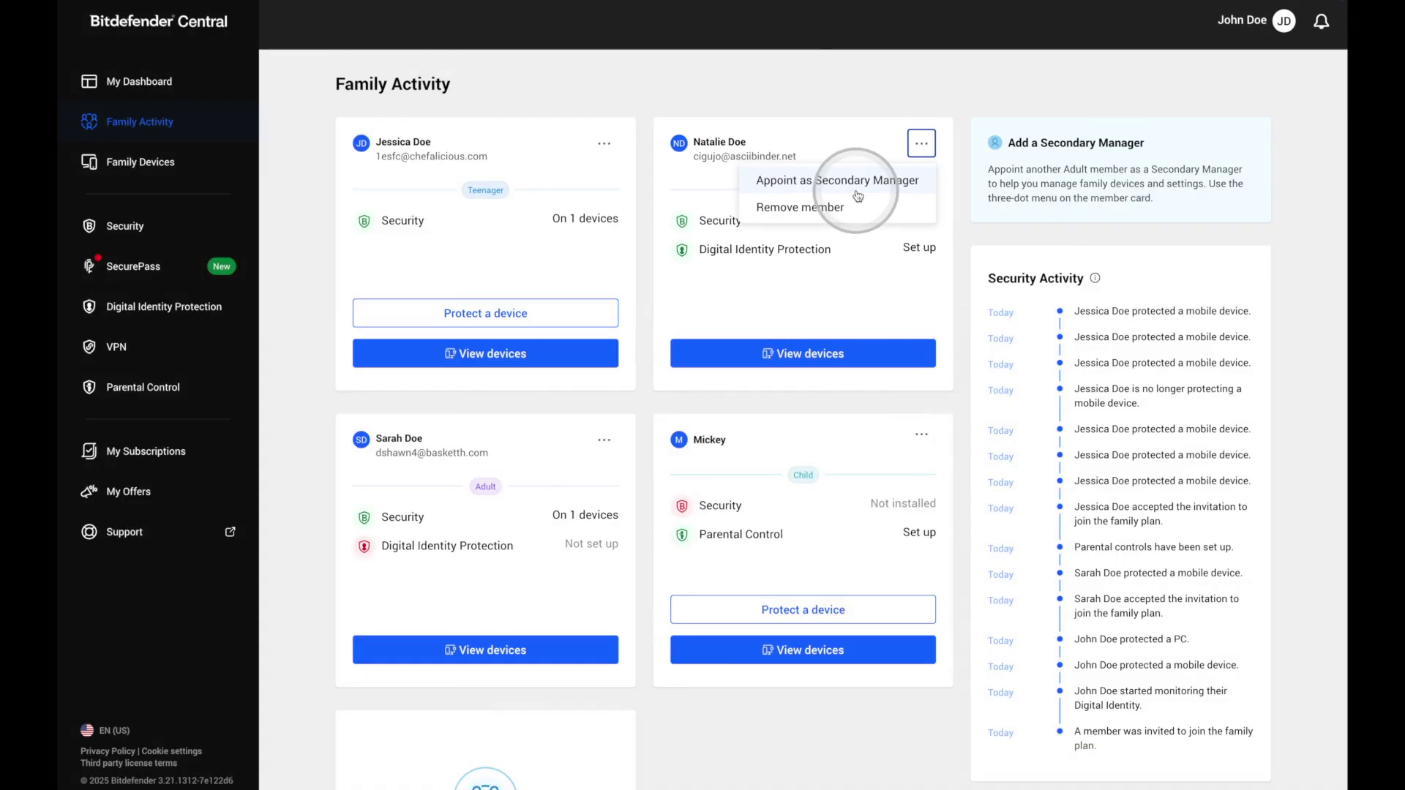
{"action": "left_click", "coordinate": [857, 196]}
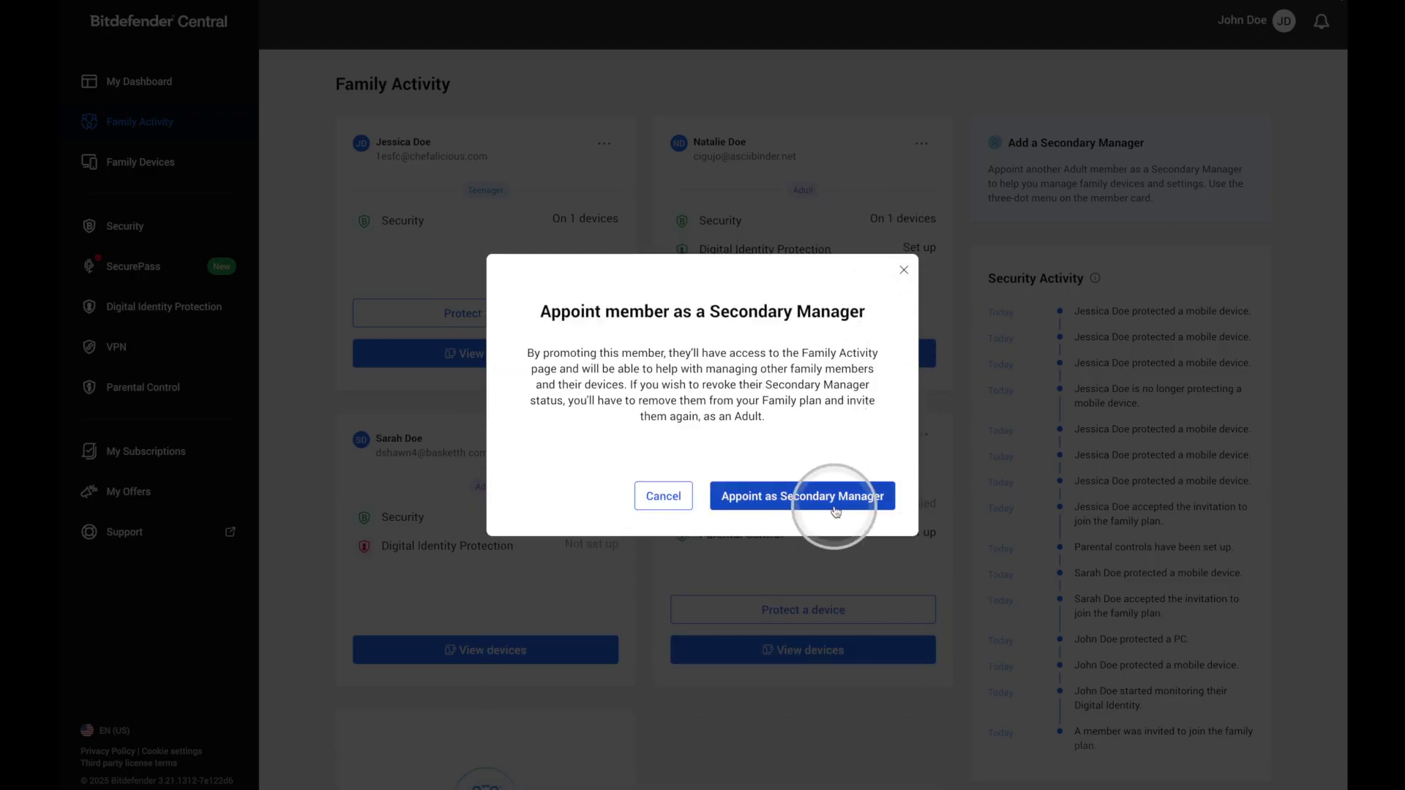
{"action": "left_click", "coordinate": [831, 496]}
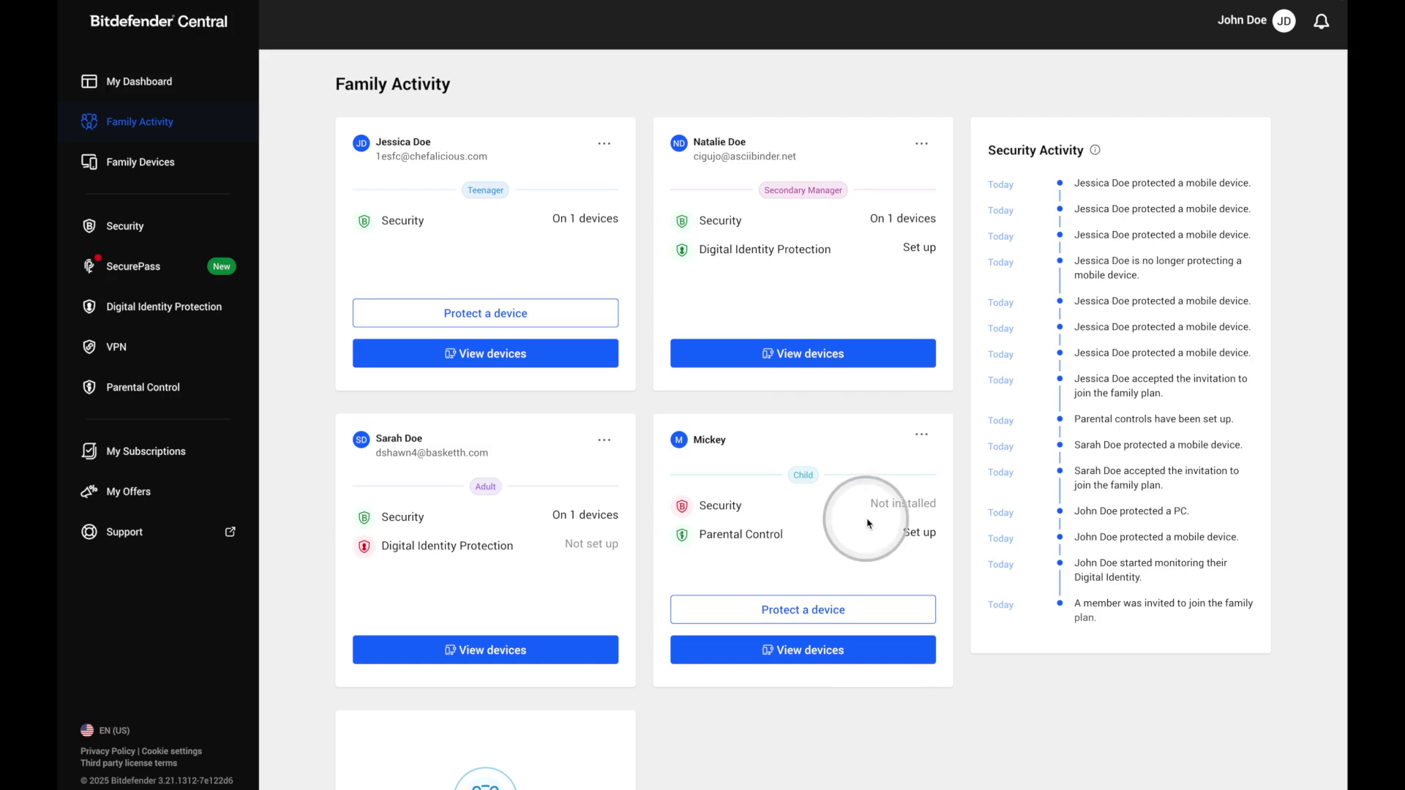
Remotely fix the disabled Bitdefender Shield issue on the child's Mac.
{"action": "left_click", "coordinate": [883, 657]}
{"action": "left_click", "coordinate": [411, 492]}
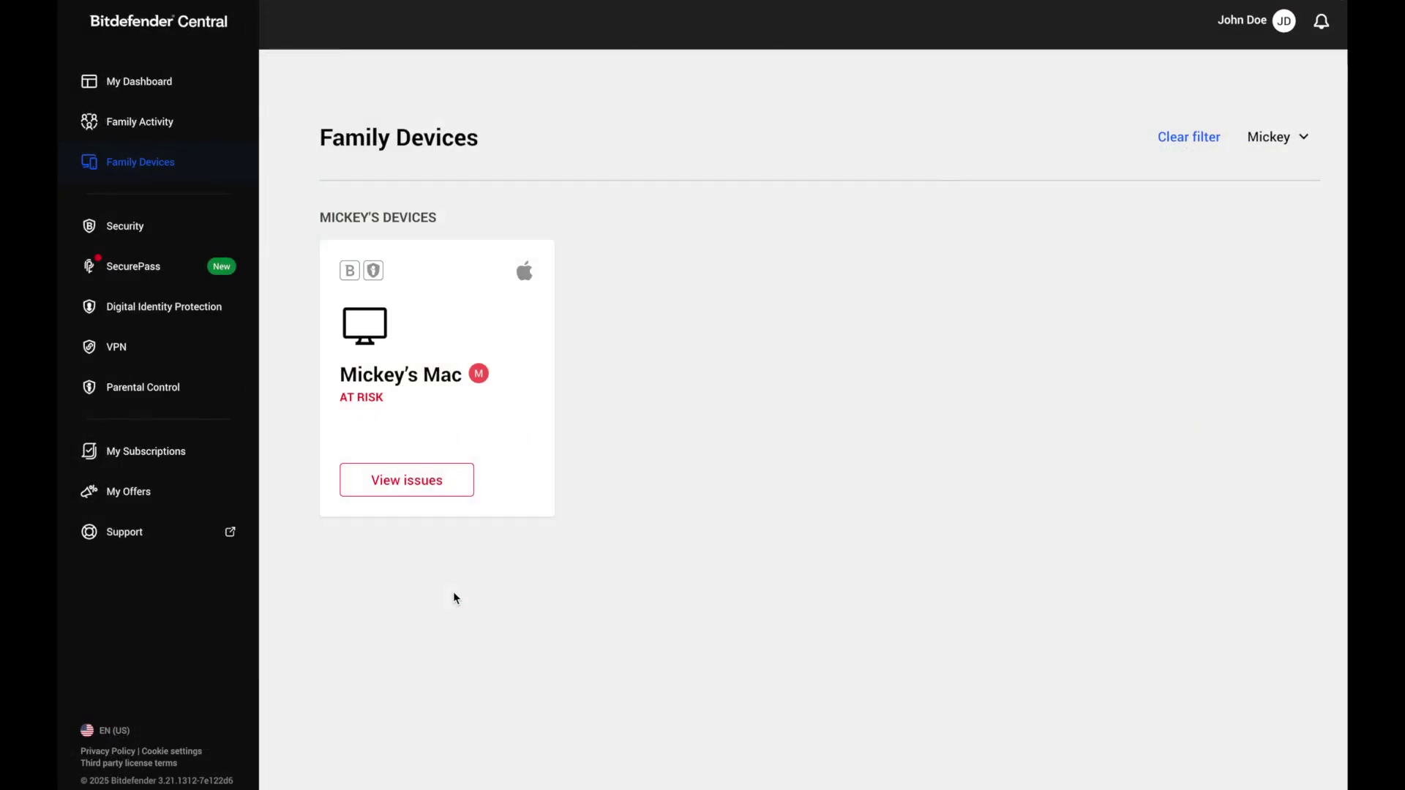
{"action": "left_click", "coordinate": [434, 495]}
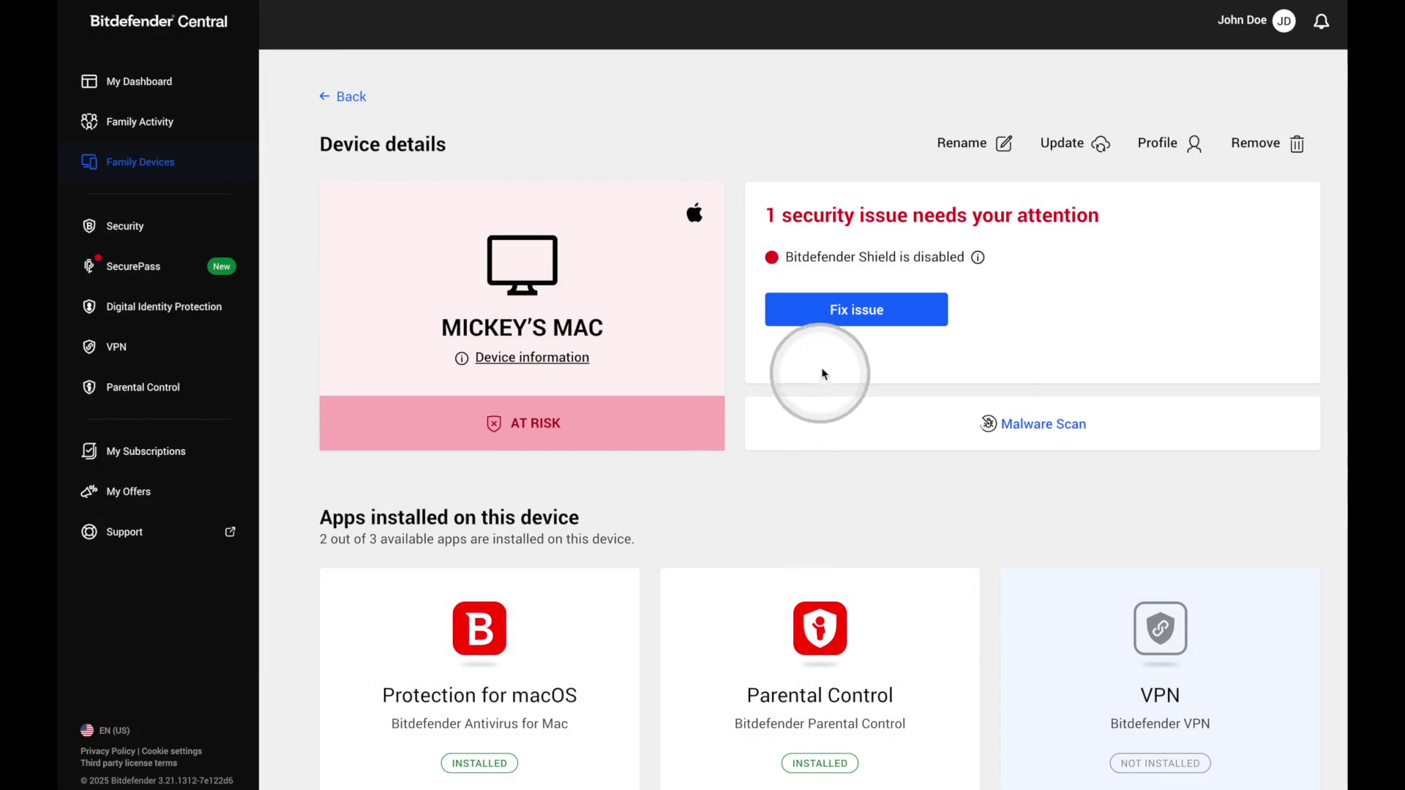
{"action": "left_click", "coordinate": [828, 319]}
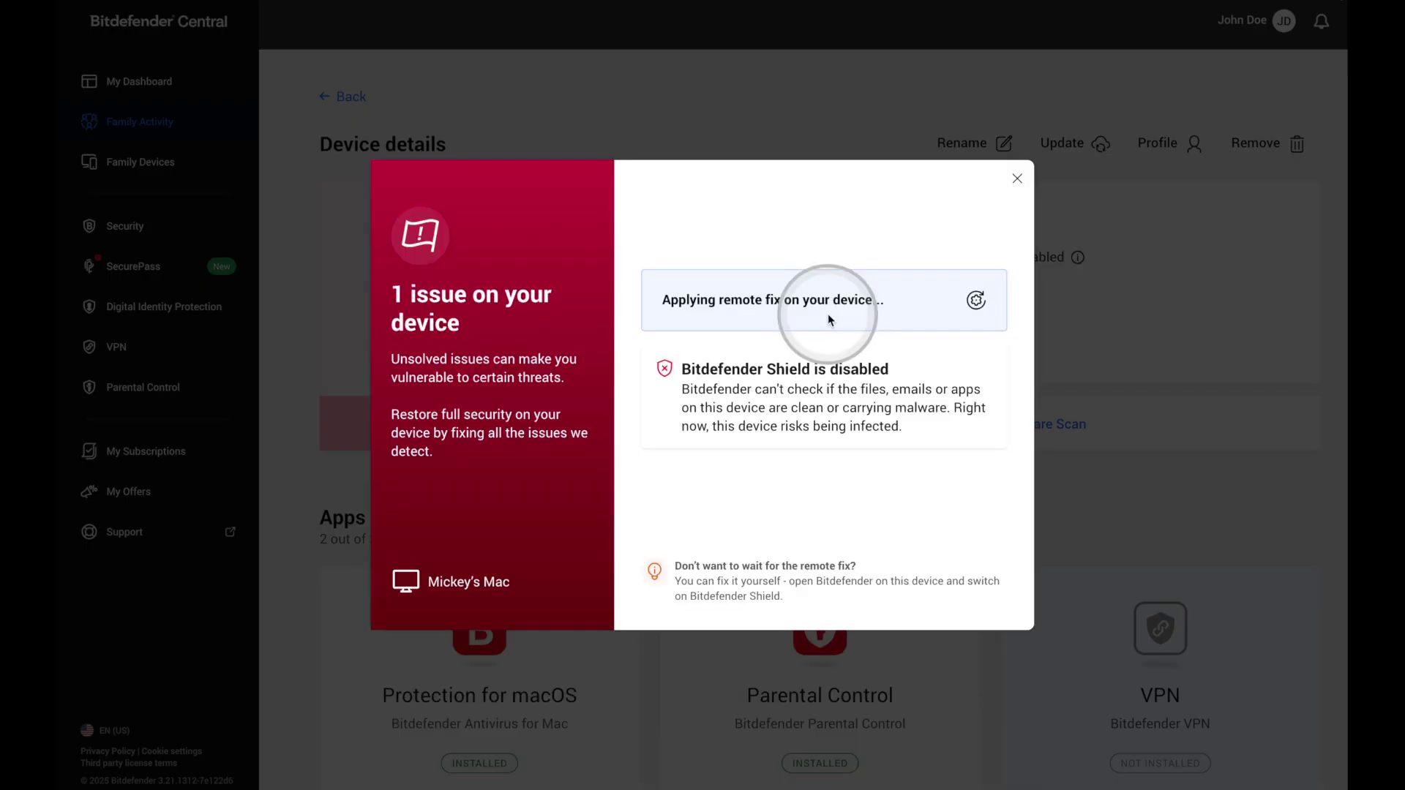